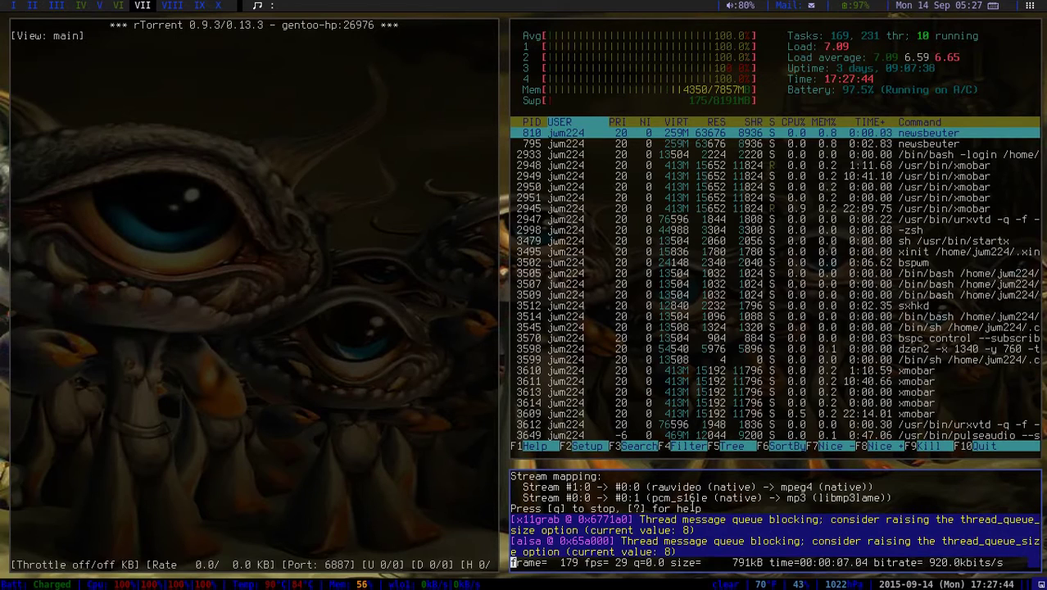
# - Cycle through the remaining workspaces to workspace I and highlight the first track of the Strong Reaction album in the music player
pyautogui.press('super+Tab')
pyautogui.press('super+Tab')
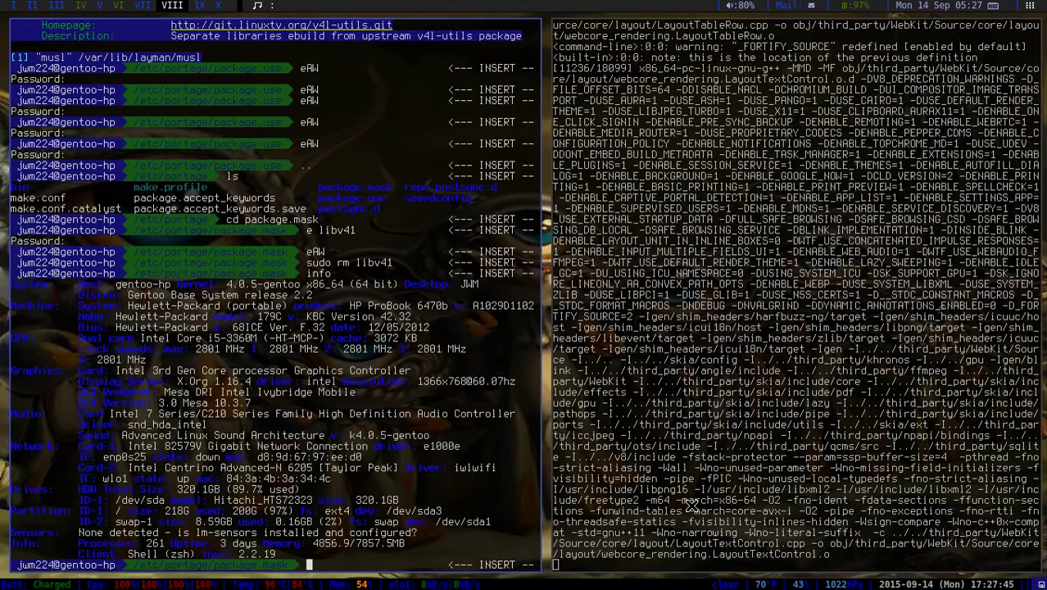
pyautogui.press('super+Tab')
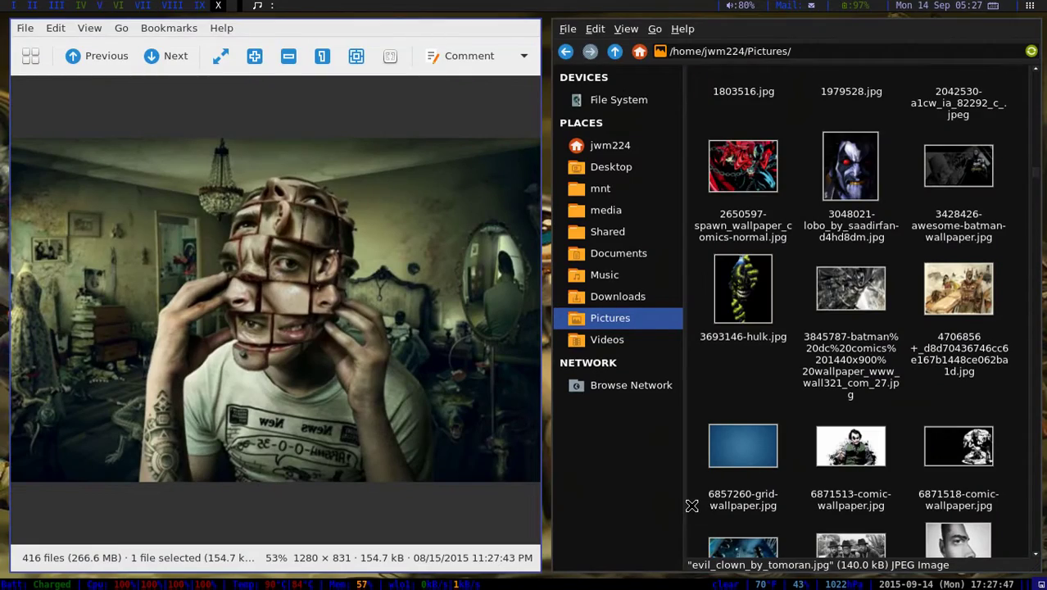
pyautogui.press('super+Tab')
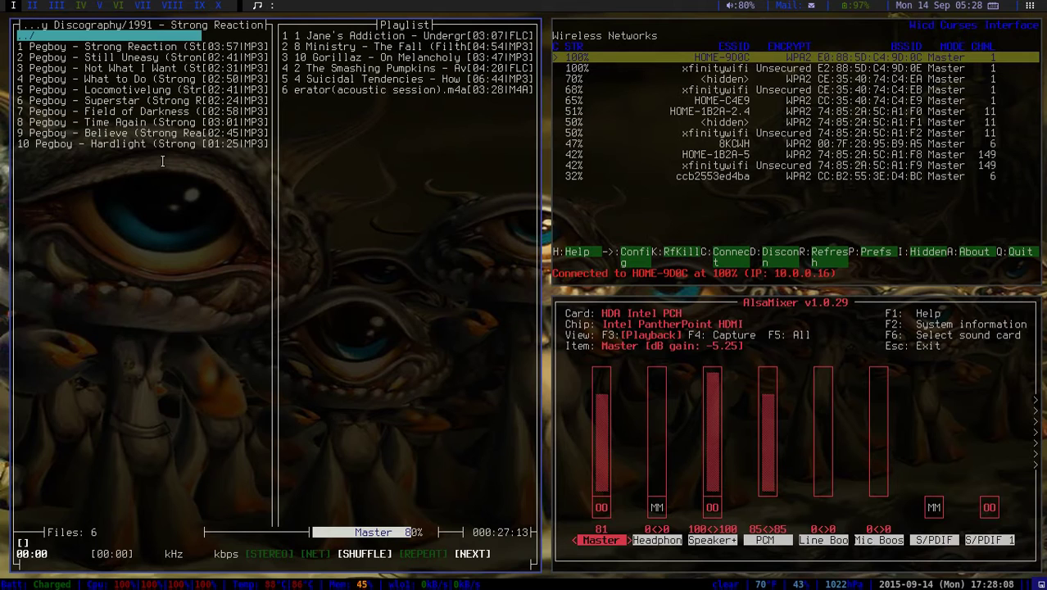
pyautogui.press('Down')
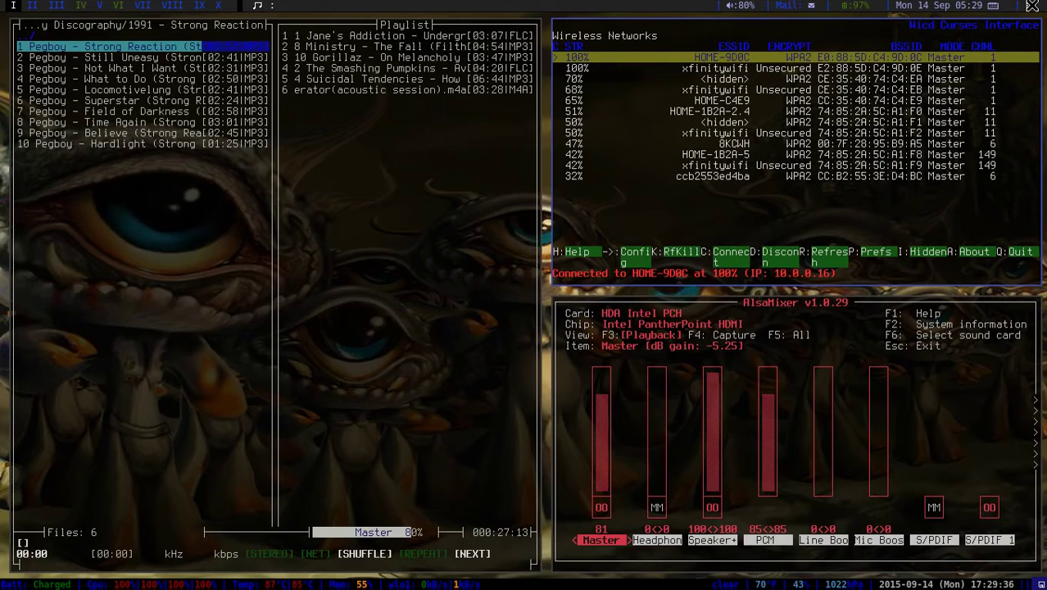
# - Cycle the three tiled windows on workspace I through alternative arrangements and back to the original layout
pyautogui.press('super+space')
pyautogui.press('super+space')
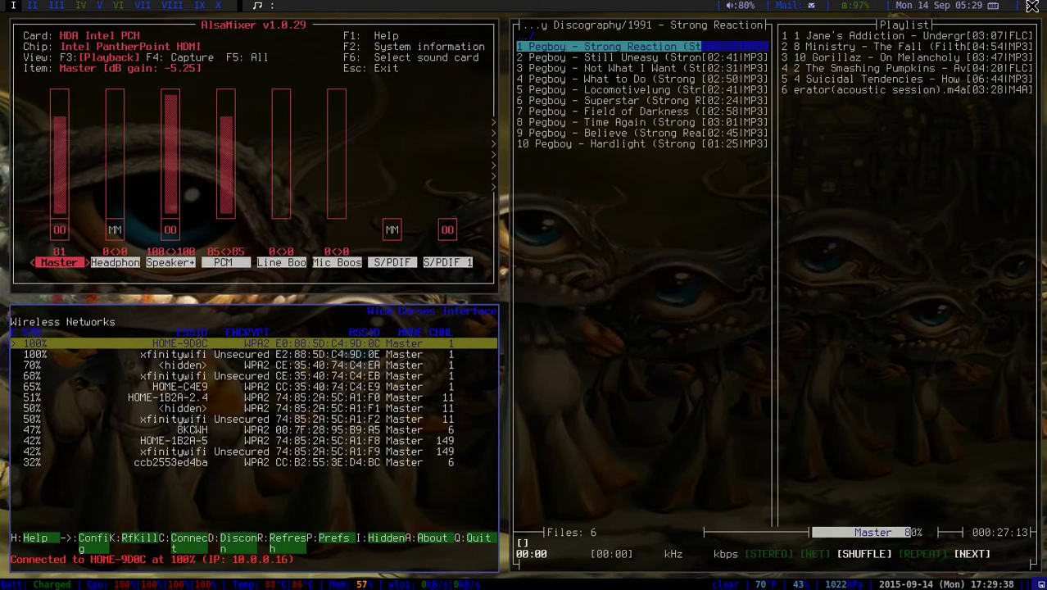
pyautogui.press('super+space')
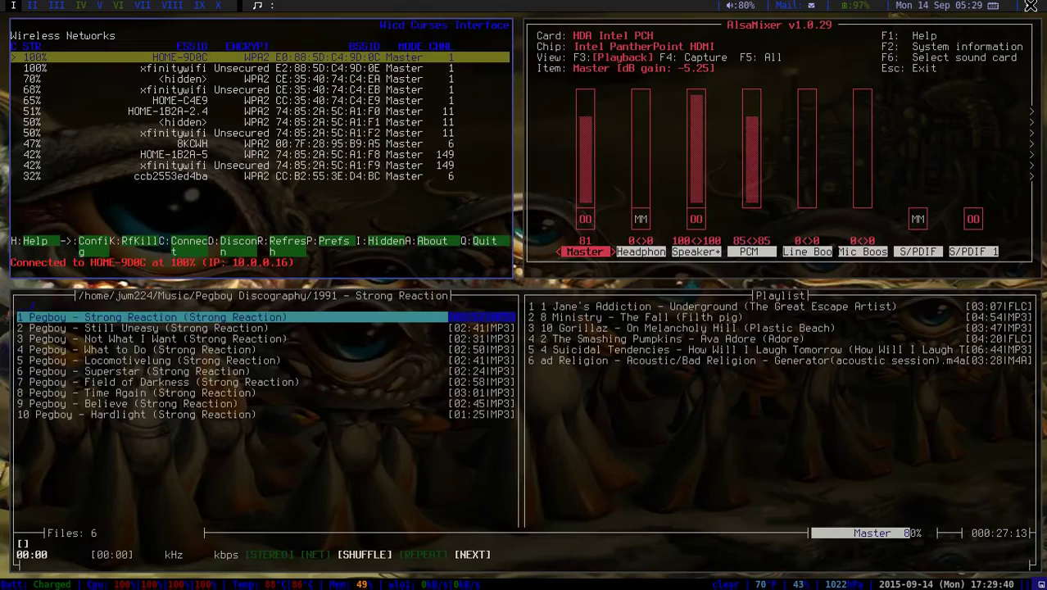
pyautogui.press('super+space')
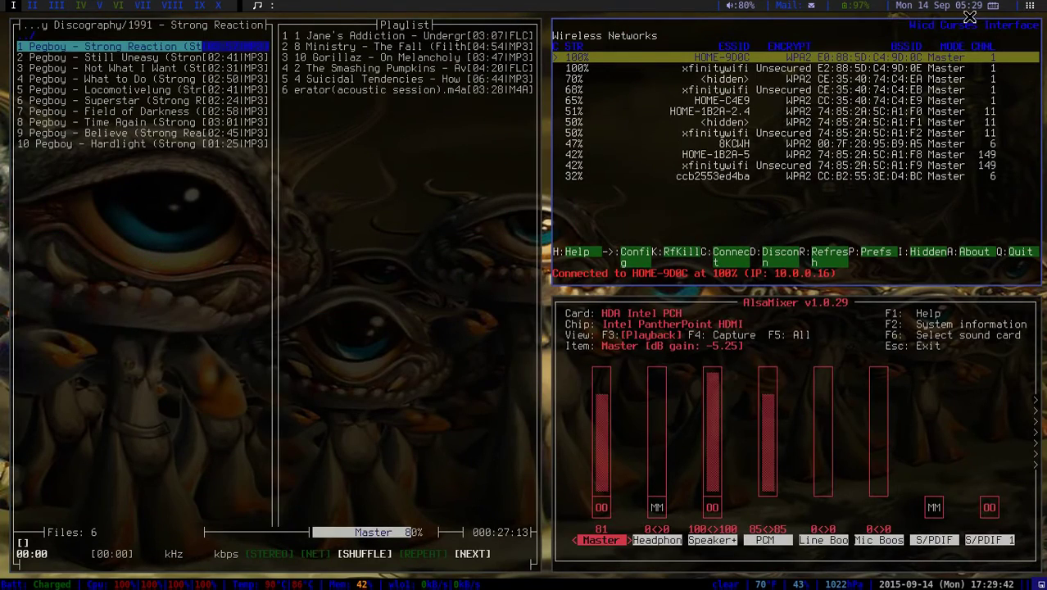
pyautogui.press('super+space')
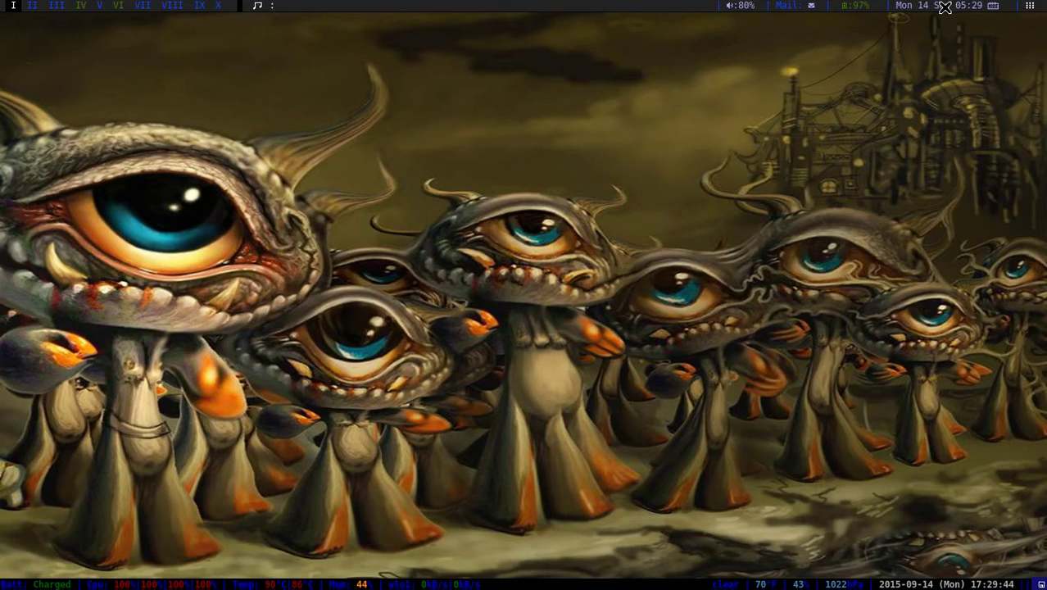
pyautogui.press('super+space')
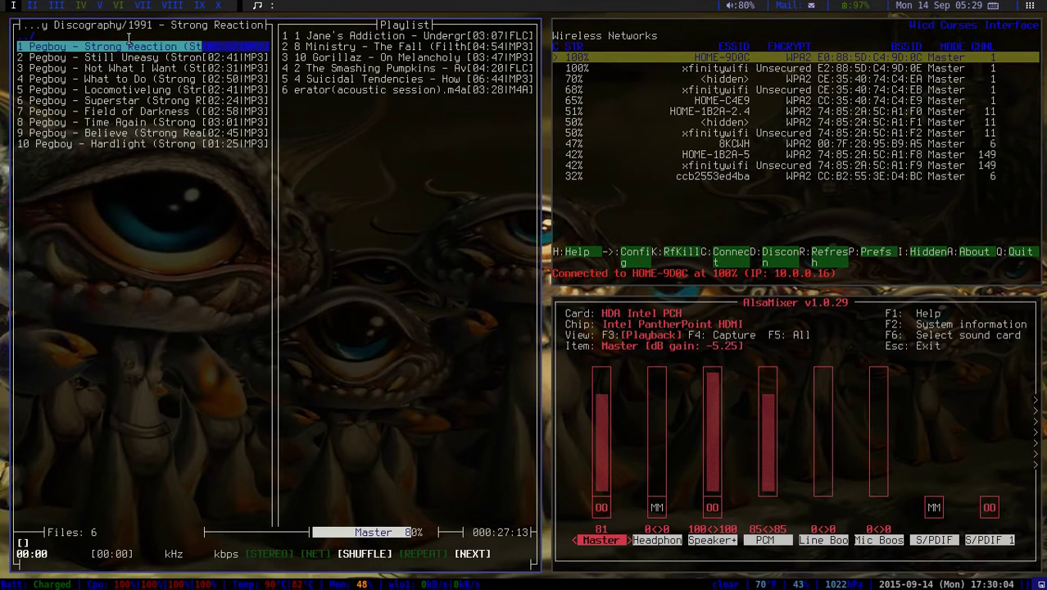
# - Play the highlighted Pegboy track, Strong Reaction, in the music player and pause it
pyautogui.press('Return')
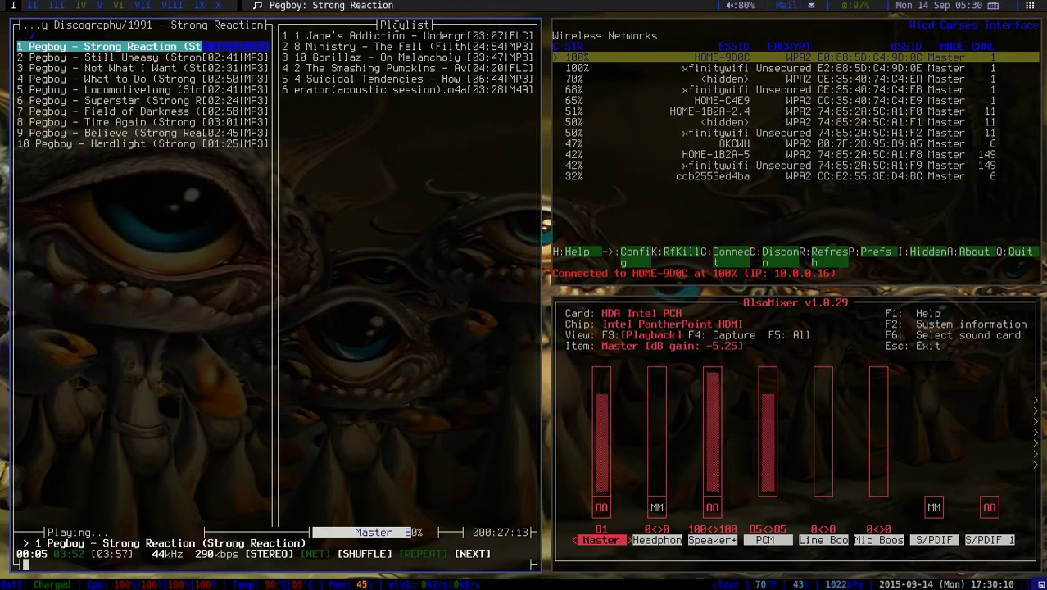
pyautogui.click(737, 5)
pyautogui.click(737, 5)
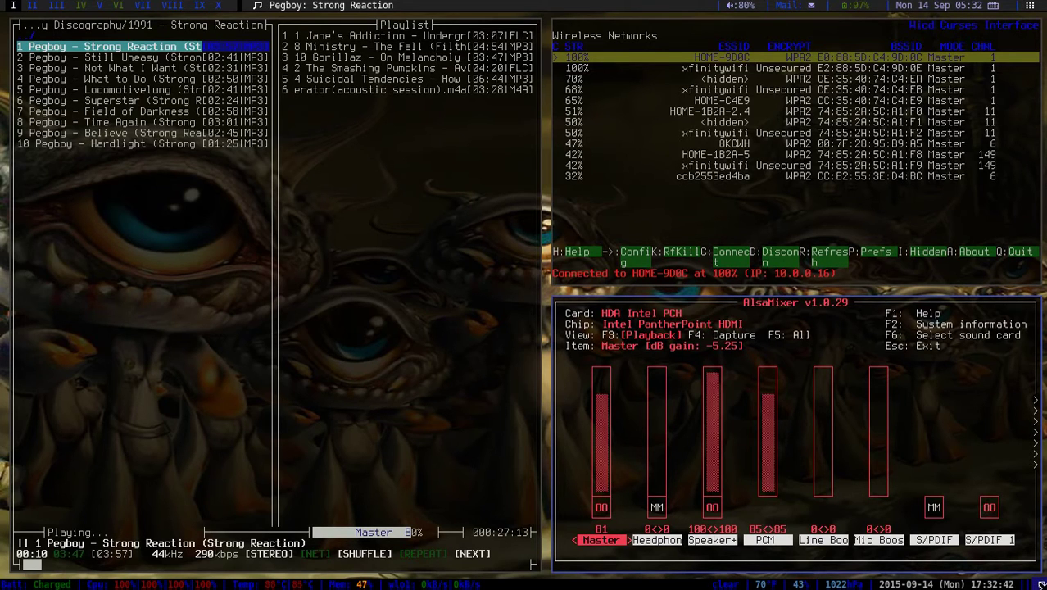
# - View the application launcher list on the desktop panel and dismiss it
pyautogui.click(1036, 584)
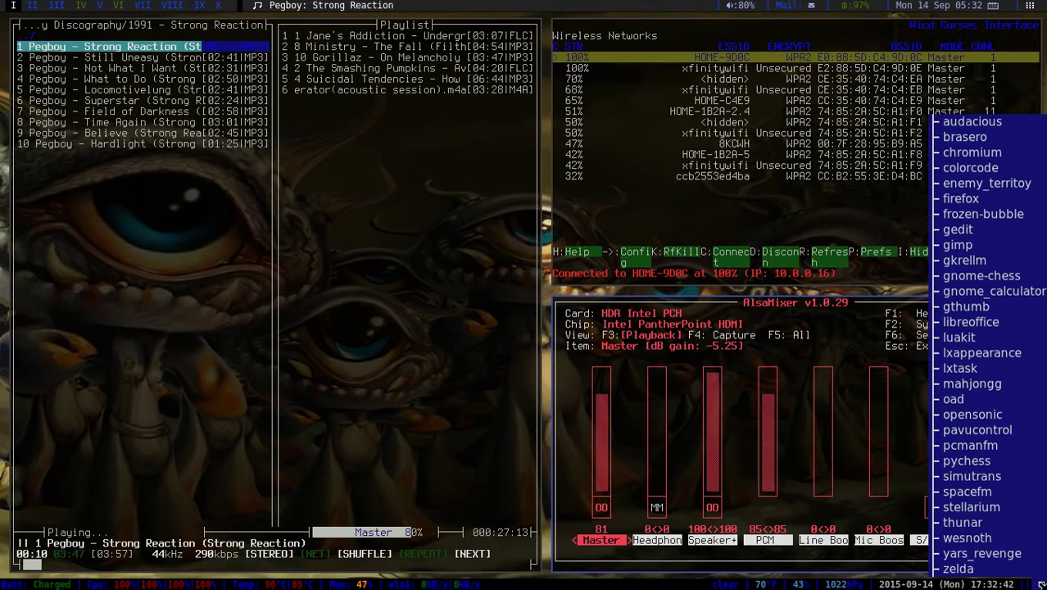
pyautogui.click(987, 182)
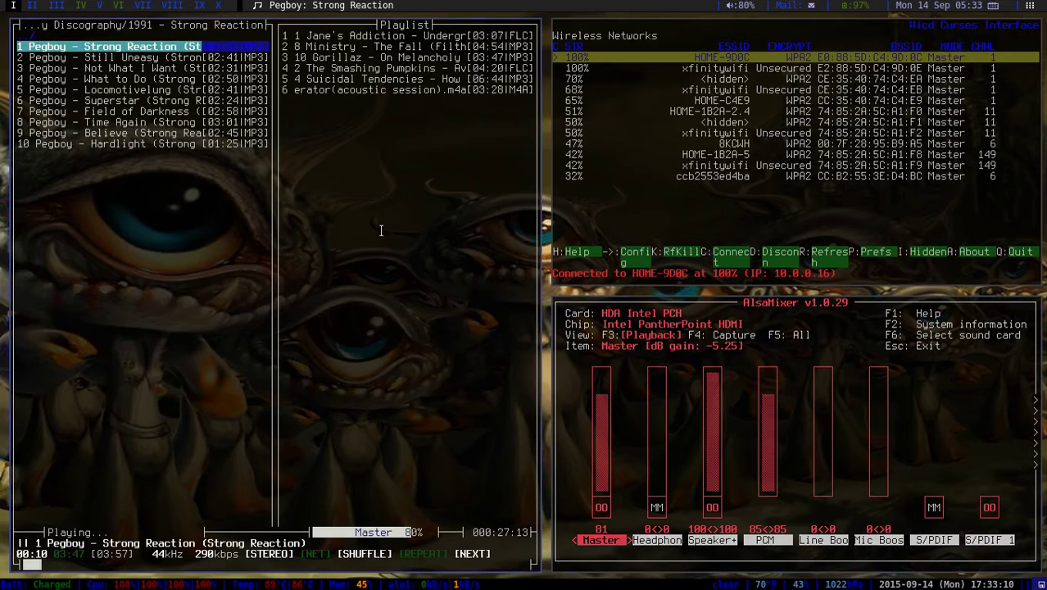
# - Switch to workspace II and exit the ELinks text browser, declining the first exit prompt and accepting the second
pyautogui.press('super+2')
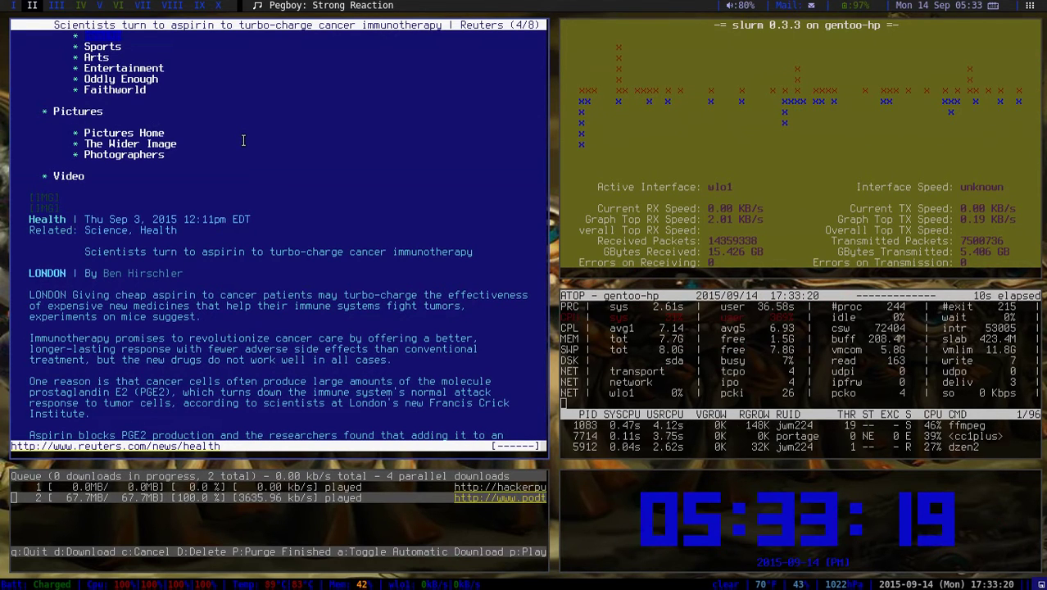
pyautogui.press('q')
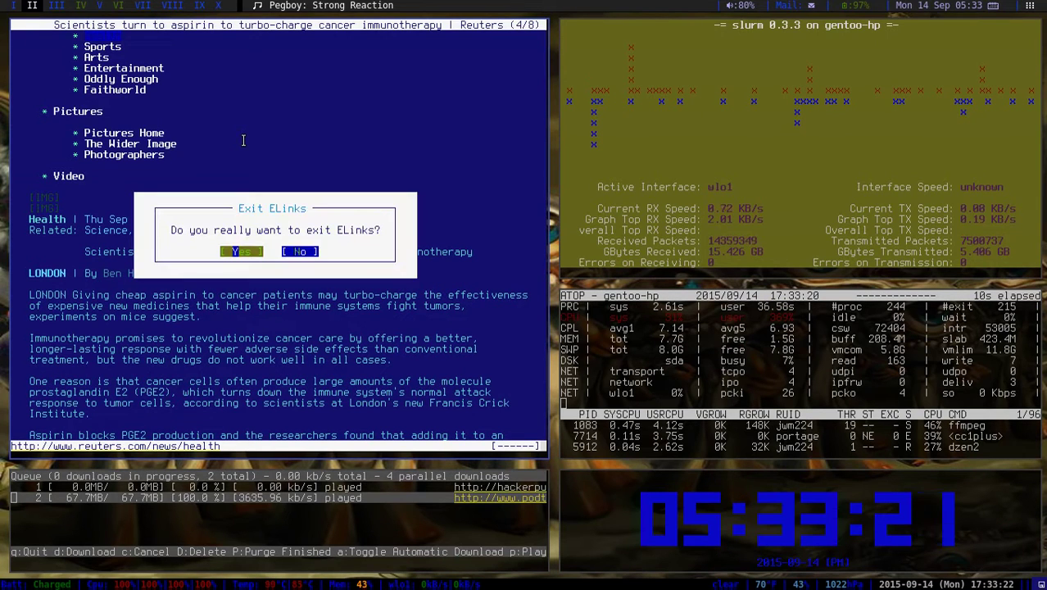
pyautogui.press('Tab')
pyautogui.press('Return')
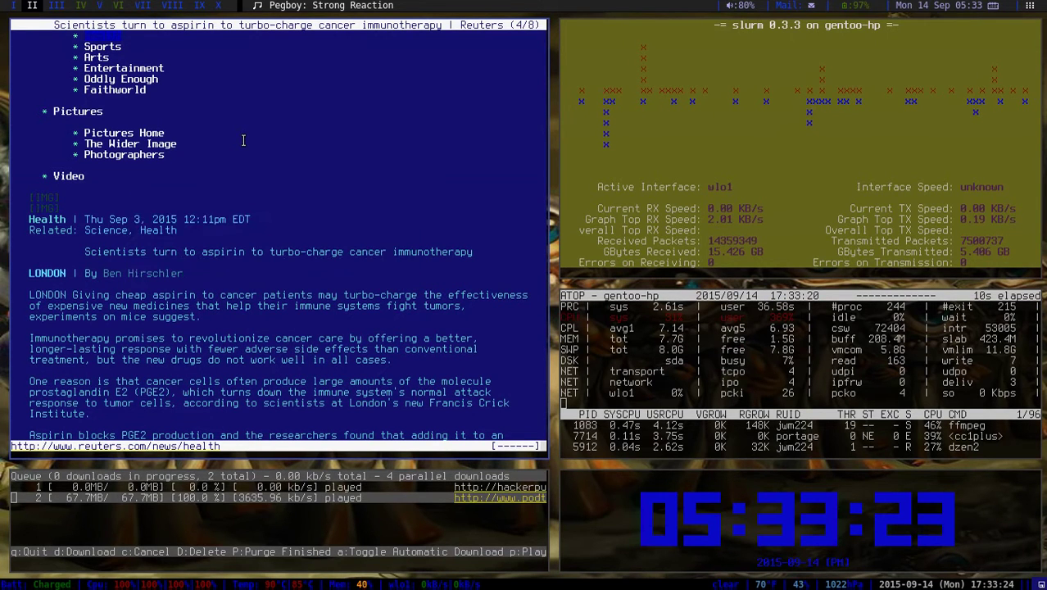
pyautogui.press('q')
pyautogui.press('Return')
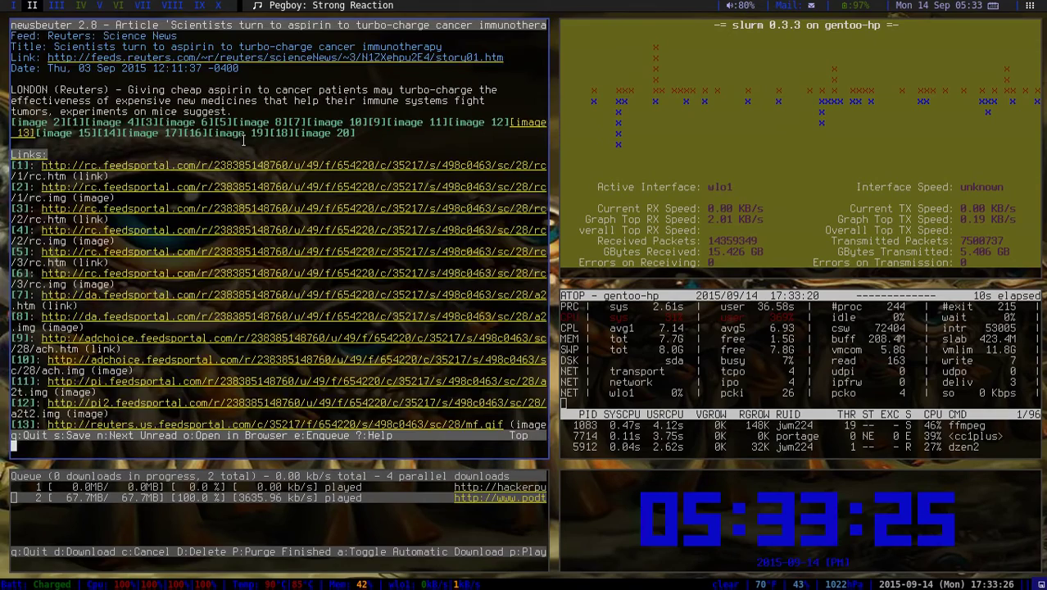
# - Return to the newsbeuter feed list and open the Reuters: Science News feed
pyautogui.press('q')
pyautogui.press('q')
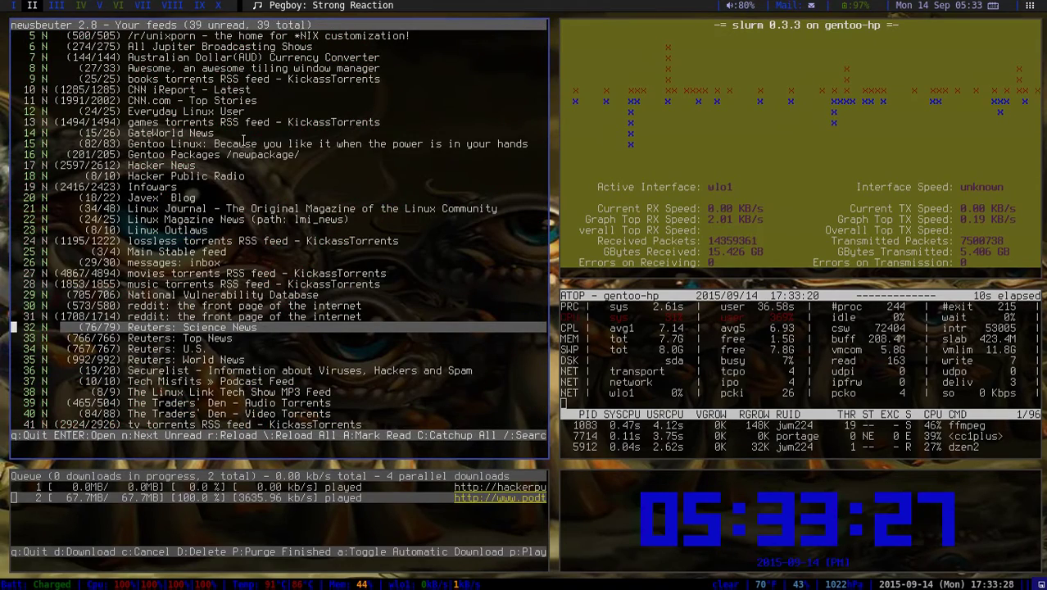
pyautogui.press('Return')
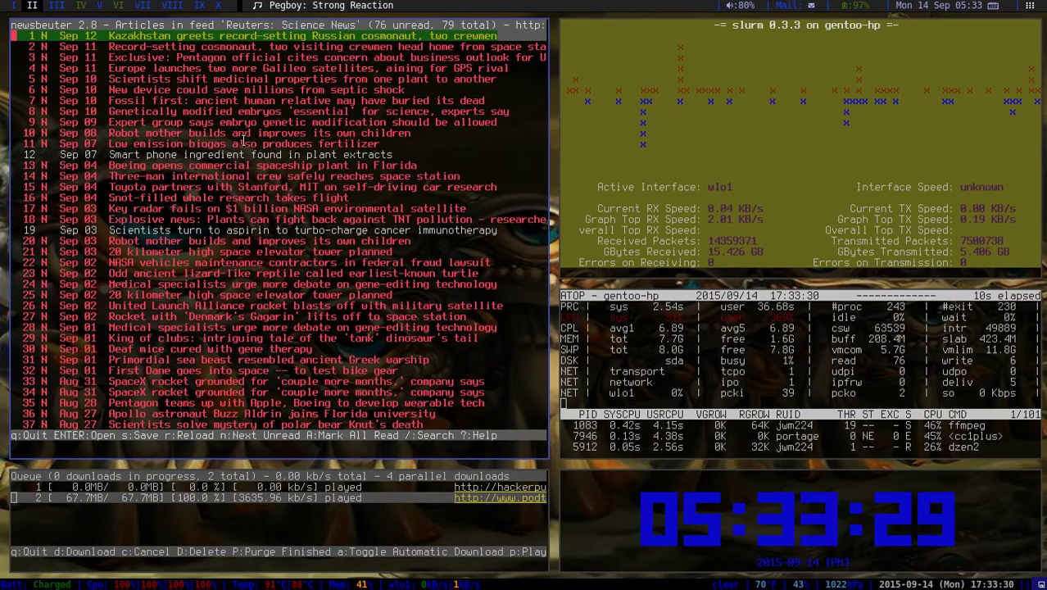
# - Open the Sep 03 article "Robot mother builds and improves its own children" in the text browser and advance to its body text
pyautogui.press('Down')
pyautogui.press('Down')
pyautogui.press('Down')
pyautogui.press('Down')
pyautogui.press('Down')
pyautogui.press('Down')
pyautogui.press('Down')
pyautogui.press('Down')
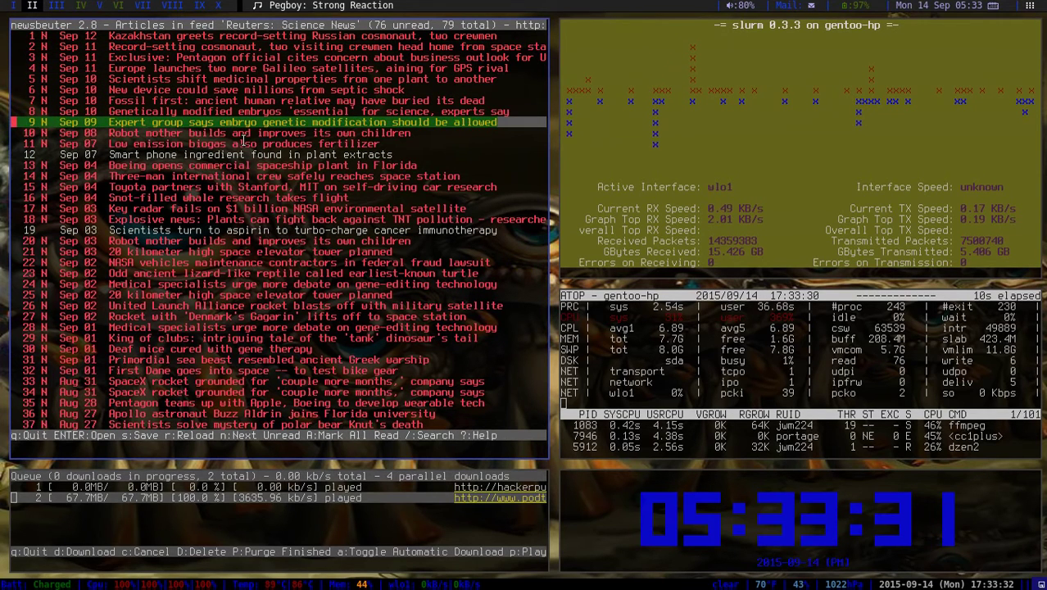
pyautogui.press('Down')
pyautogui.press('Down')
pyautogui.press('Down')
pyautogui.press('Down')
pyautogui.press('Down')
pyautogui.press('Down')
pyautogui.press('Down')
pyautogui.press('Down')
pyautogui.press('Down')
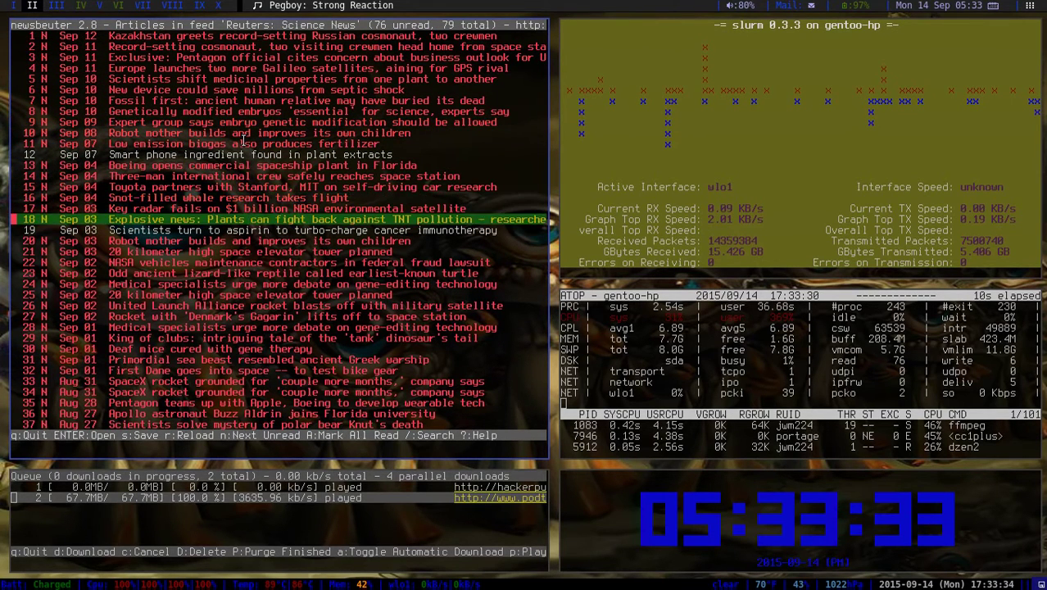
pyautogui.press('Down')
pyautogui.press('Down')
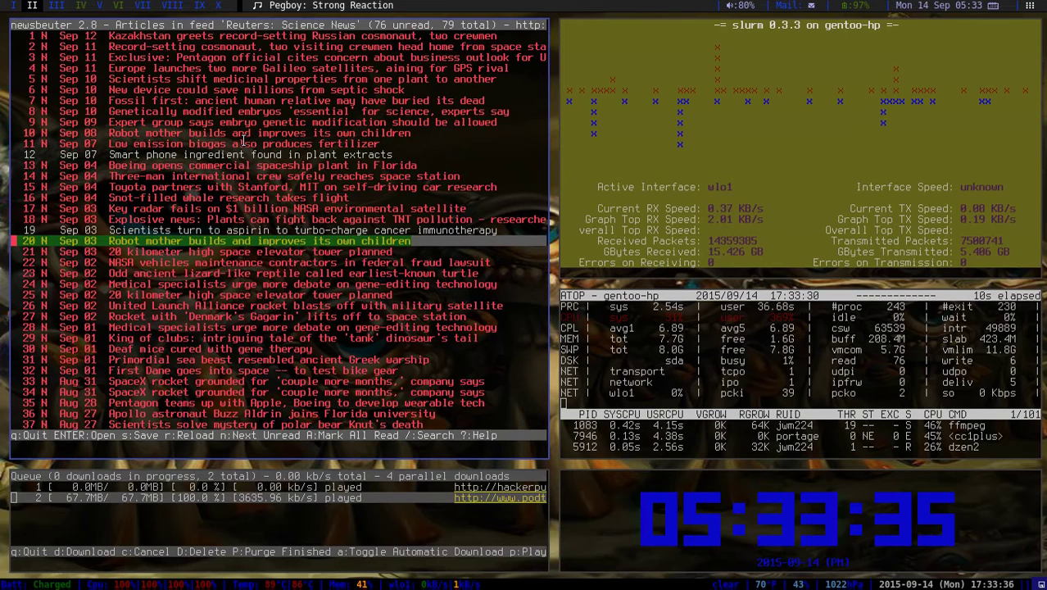
pyautogui.press('Return')
pyautogui.press('q')
pyautogui.press('q')
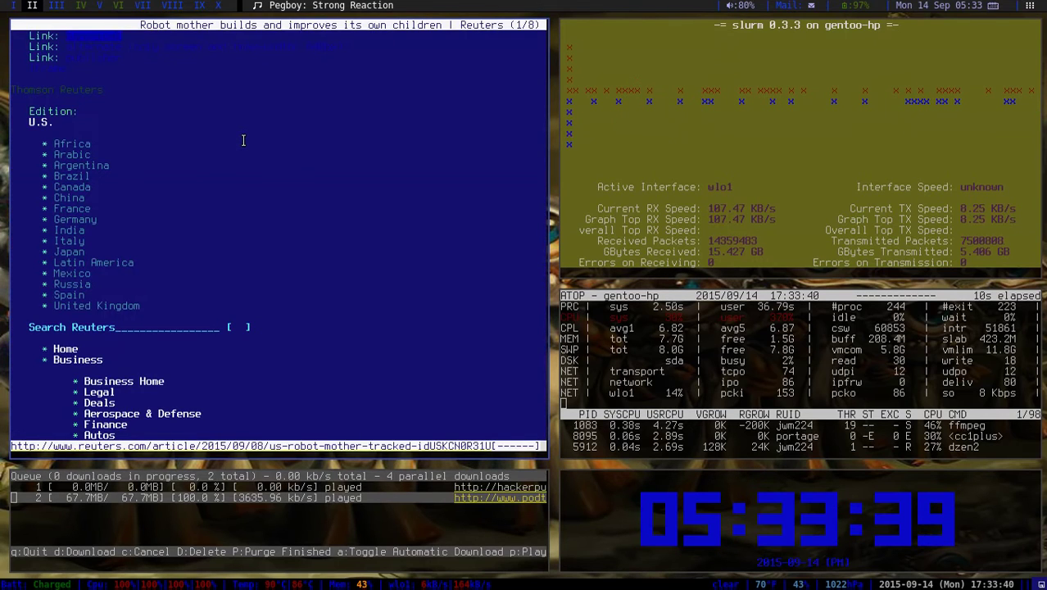
pyautogui.press('pagedown')
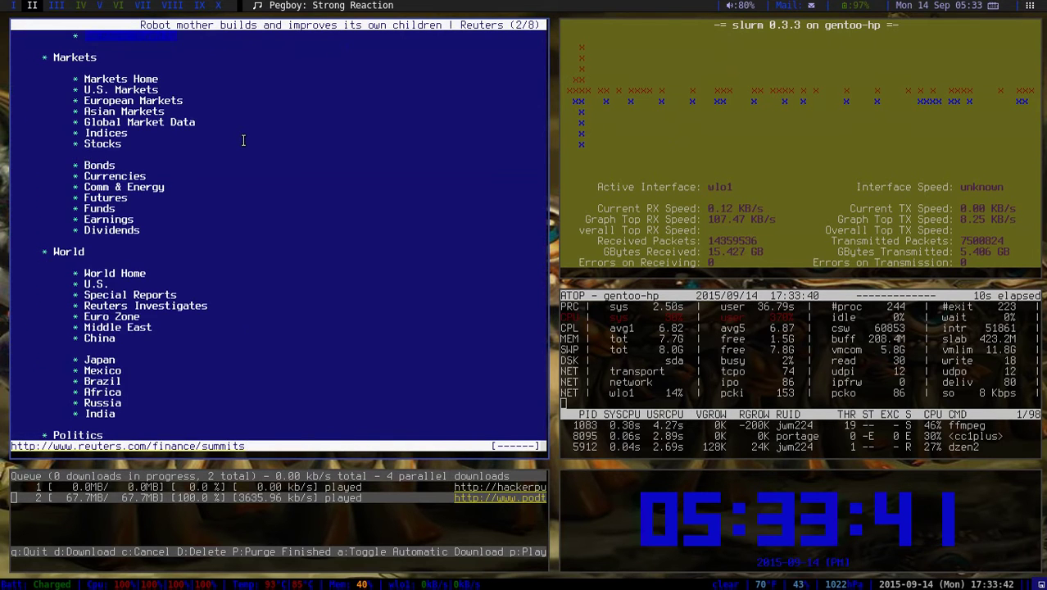
pyautogui.press('pagedown')
pyautogui.press('pagedown')
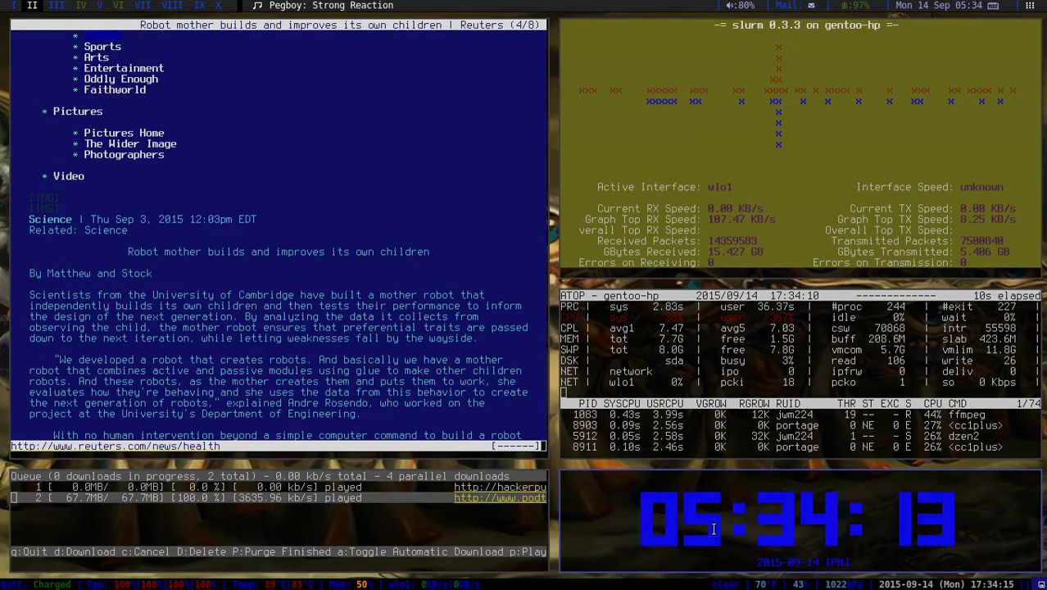
# - Switch to workspace III and look through the browser page listing window managers for Unix, ending at its beginning
pyautogui.hotkey('alt', '3')
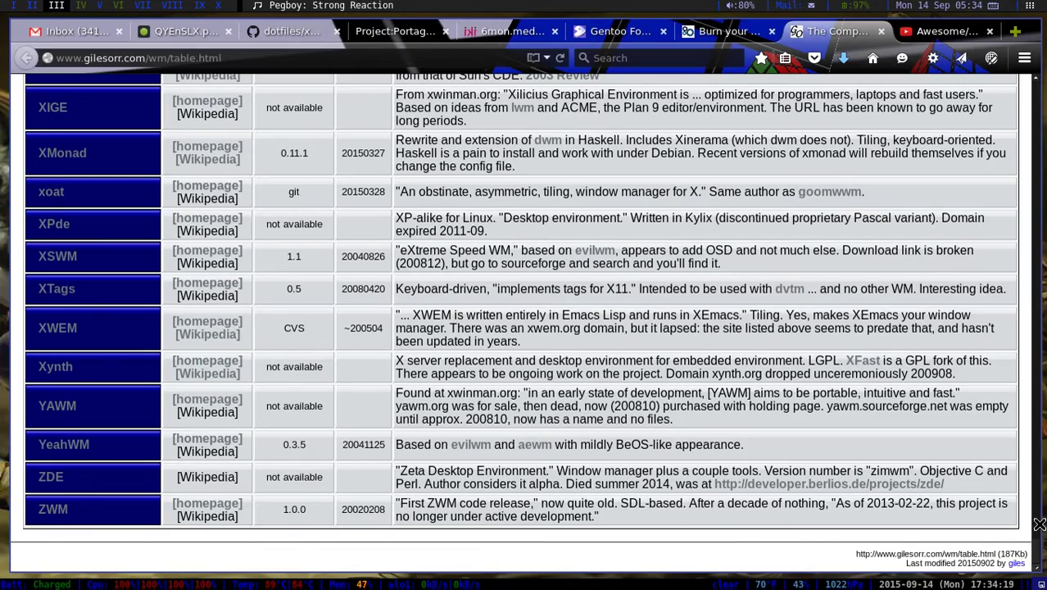
pyautogui.moveTo(1040, 559); pyautogui.dragTo(1027, 98)
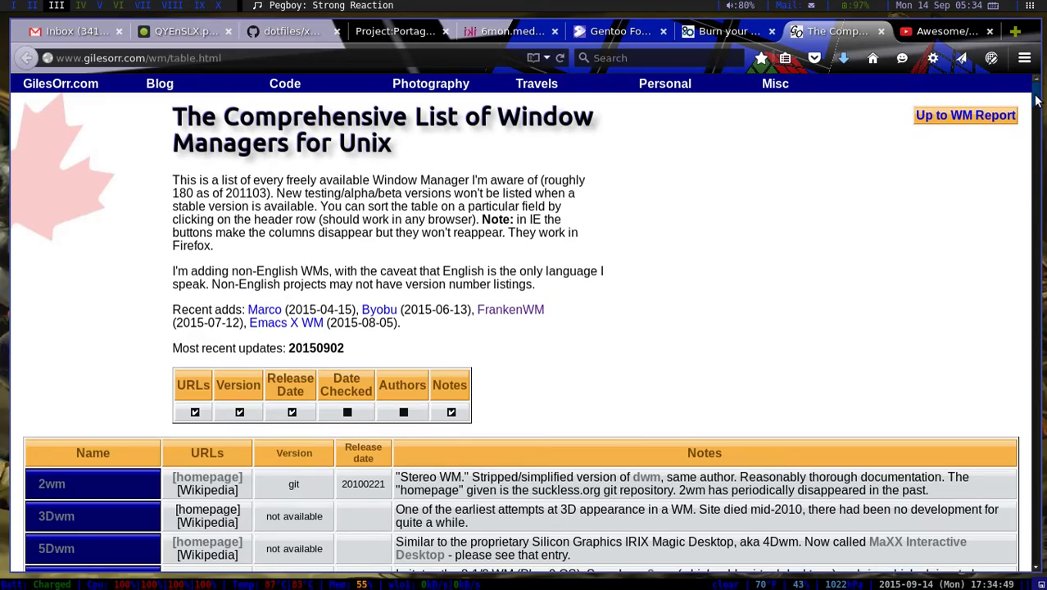
pyautogui.moveTo(1036, 99); pyautogui.dragTo(1036, 397)
pyautogui.moveTo(1036, 485); pyautogui.dragTo(1036, 86)
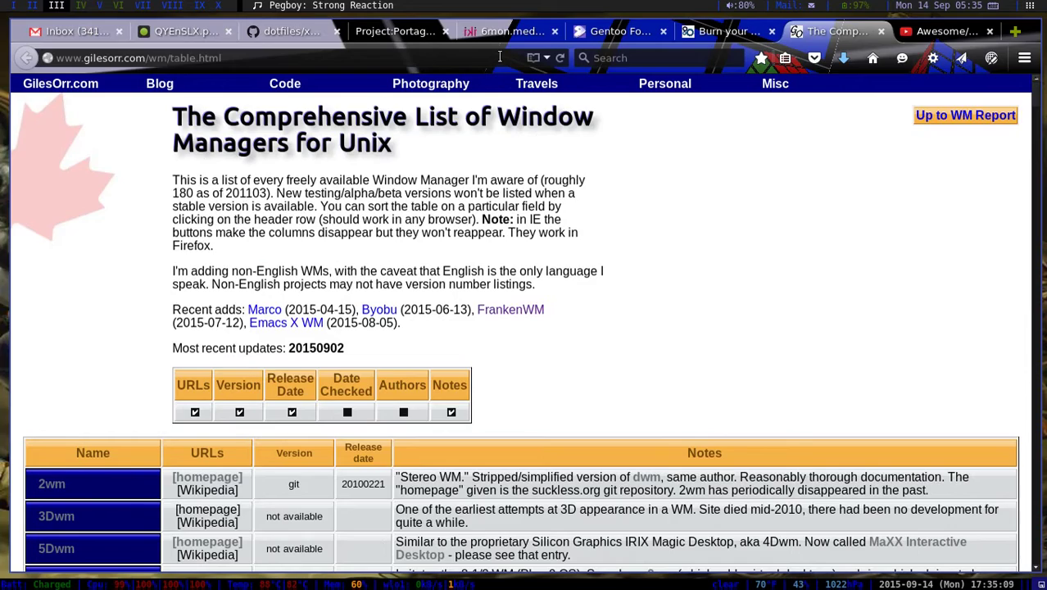
# - Show workspace IV, and continue to workspace V with the file manager and the IRC chat
pyautogui.press('super+4')
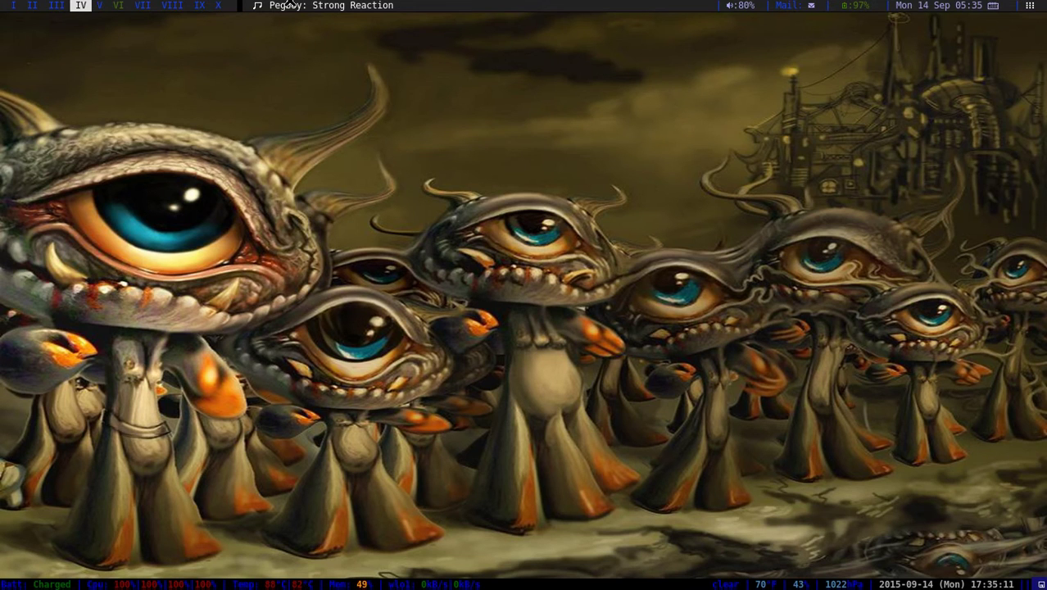
pyautogui.click(45, 4)
pyautogui.press('super+shift+5')
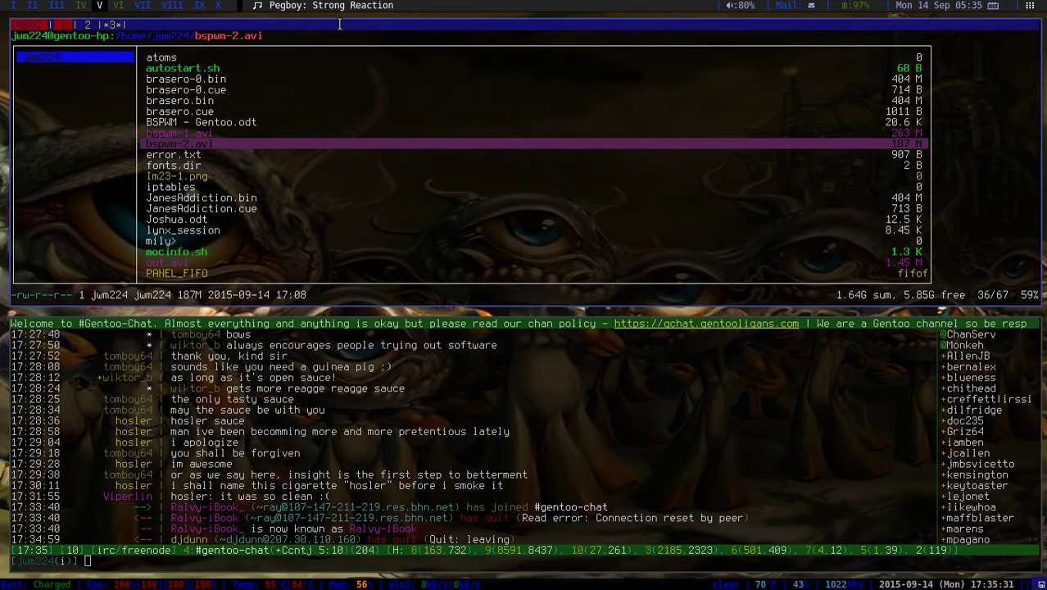
# - Browse up through the home directory in the file manager to the Desktop folder, passing autostart.sh
pyautogui.press('k')
pyautogui.press('k')
pyautogui.press('k')
pyautogui.press('k')
pyautogui.press('k')
pyautogui.press('k')
pyautogui.press('k')
pyautogui.press('k')
pyautogui.press('k')
pyautogui.press('k')
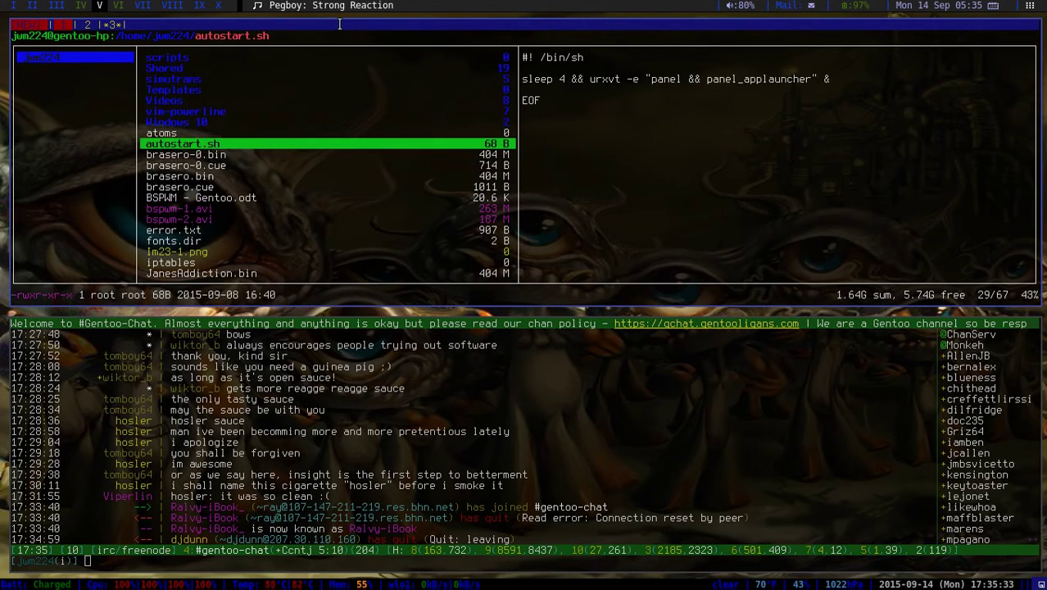
pyautogui.press('k')
pyautogui.press('k')
pyautogui.press('k')
pyautogui.press('k')
pyautogui.press('k')
pyautogui.press('k')
pyautogui.press('k')
pyautogui.press('k')
pyautogui.press('k')
pyautogui.press('k')
pyautogui.press('k')
pyautogui.press('k')
pyautogui.press('k')
pyautogui.press('k')
pyautogui.press('k')
pyautogui.press('k')
pyautogui.press('k')
pyautogui.press('k')
pyautogui.press('k')
pyautogui.press('k')
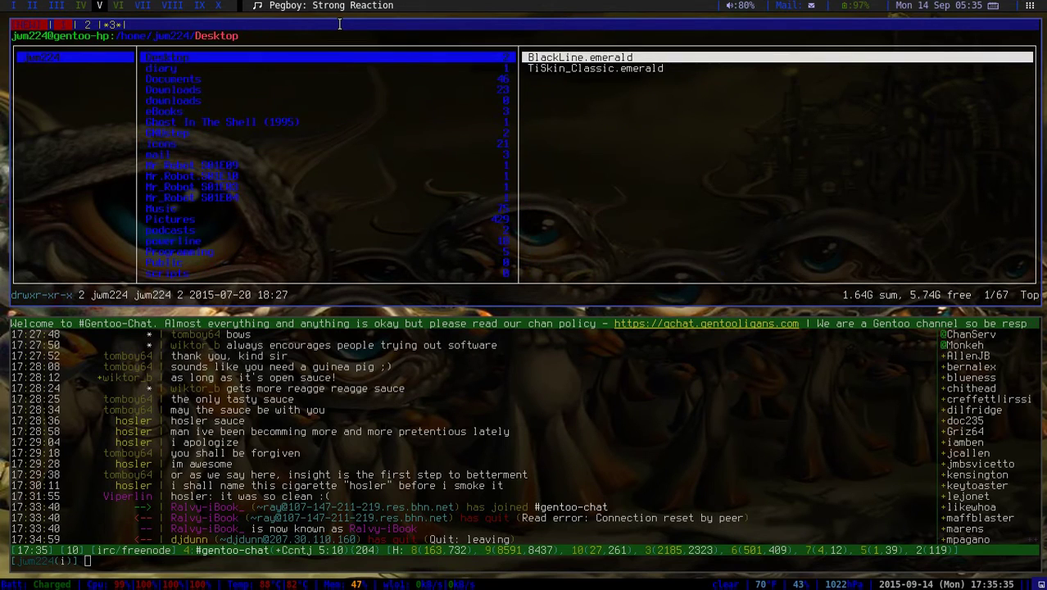
# - Preview the Ghost In The Shell (1995) and eBooks folders in the file manager and return to the Desktop folder
pyautogui.press('j')
pyautogui.press('j')
pyautogui.press('j')
pyautogui.press('j')
pyautogui.press('j')
pyautogui.press('j')
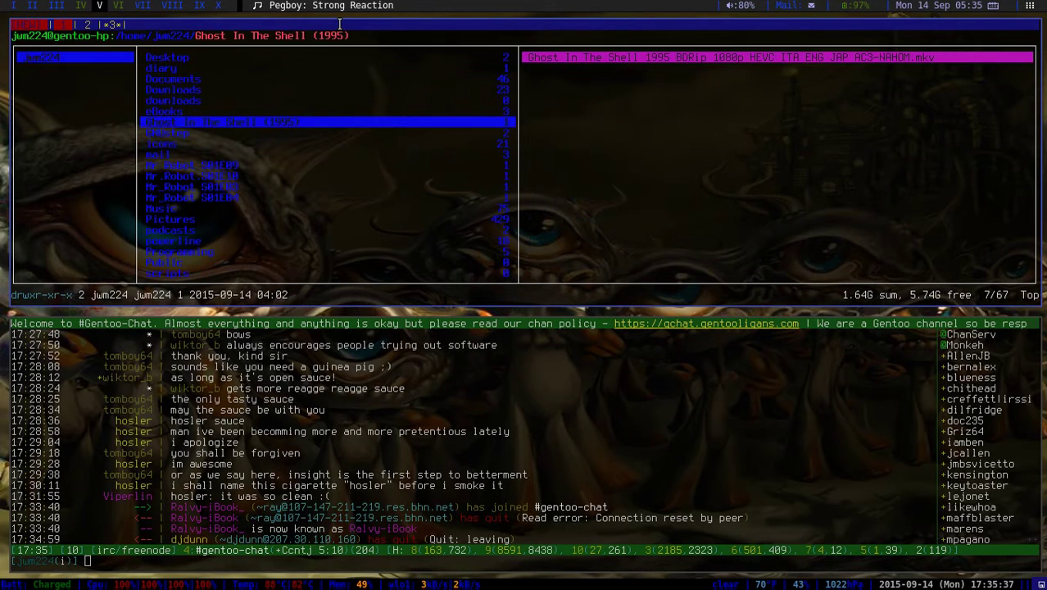
pyautogui.press('k')
pyautogui.press('k')
pyautogui.press('j')
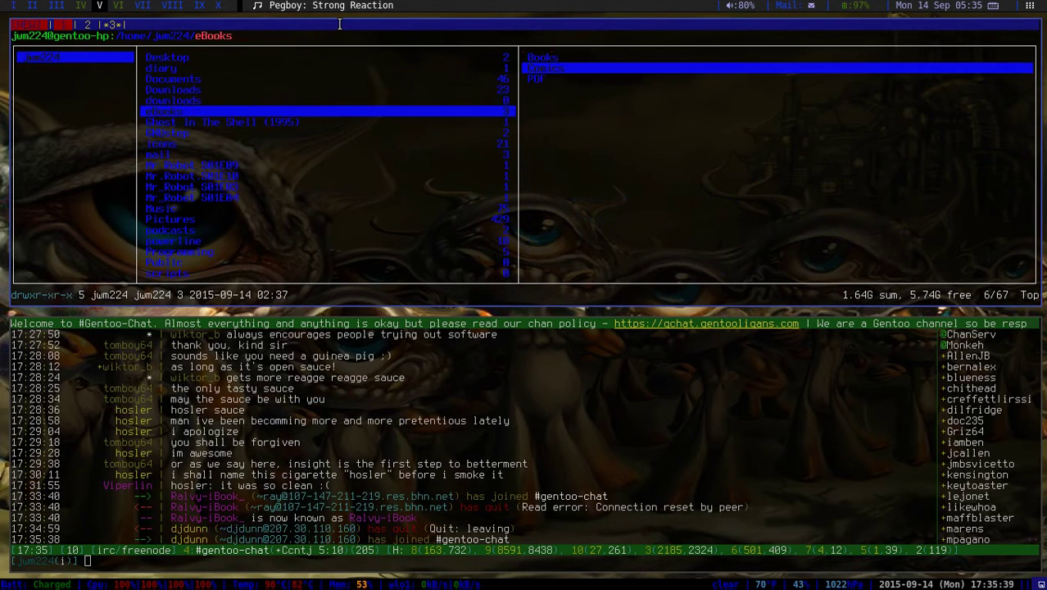
pyautogui.press('k')
pyautogui.press('k')
pyautogui.press('k')
pyautogui.press('k')
pyautogui.press('k')
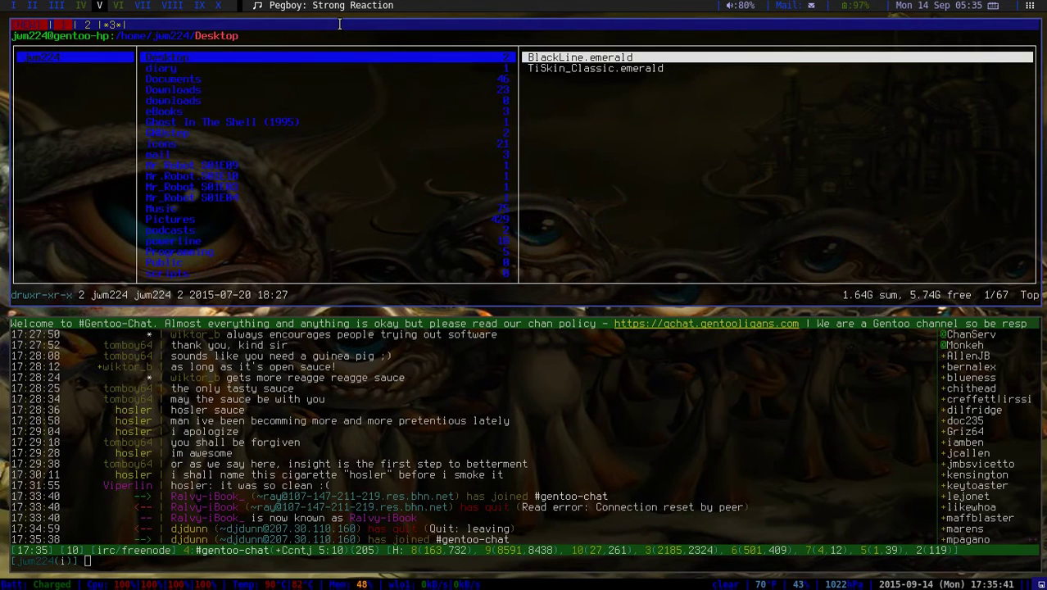
# - Browse down the home directory in the file manager to the GNUstep folder, and return to enter the eBooks folder
pyautogui.press('j')
pyautogui.press('j')
pyautogui.press('j')
pyautogui.press('j')
pyautogui.press('j')
pyautogui.press('j')
pyautogui.press('j')
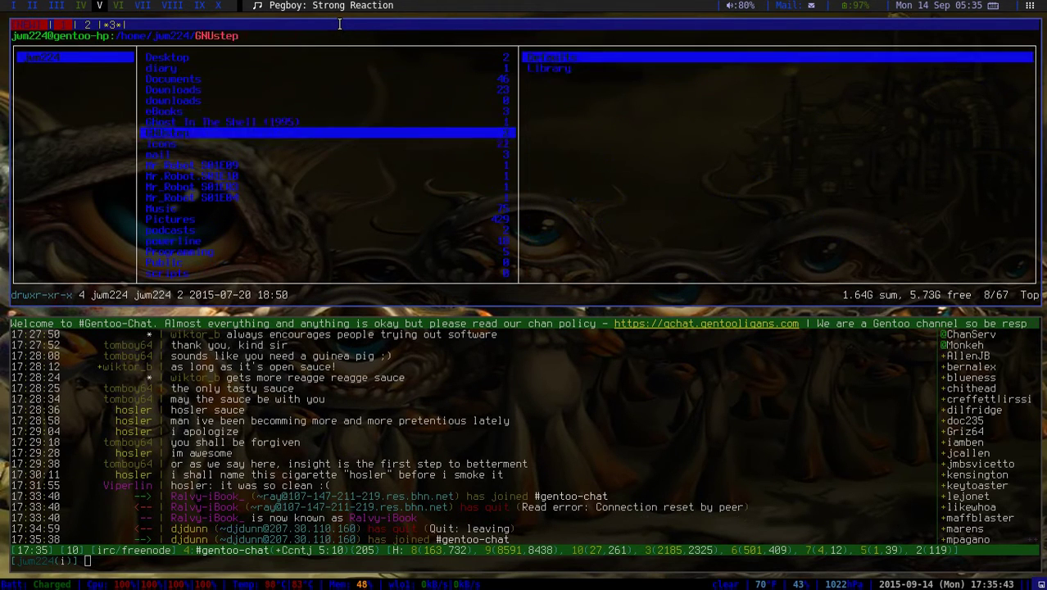
pyautogui.press('k')
pyautogui.press('k')
pyautogui.press('l')
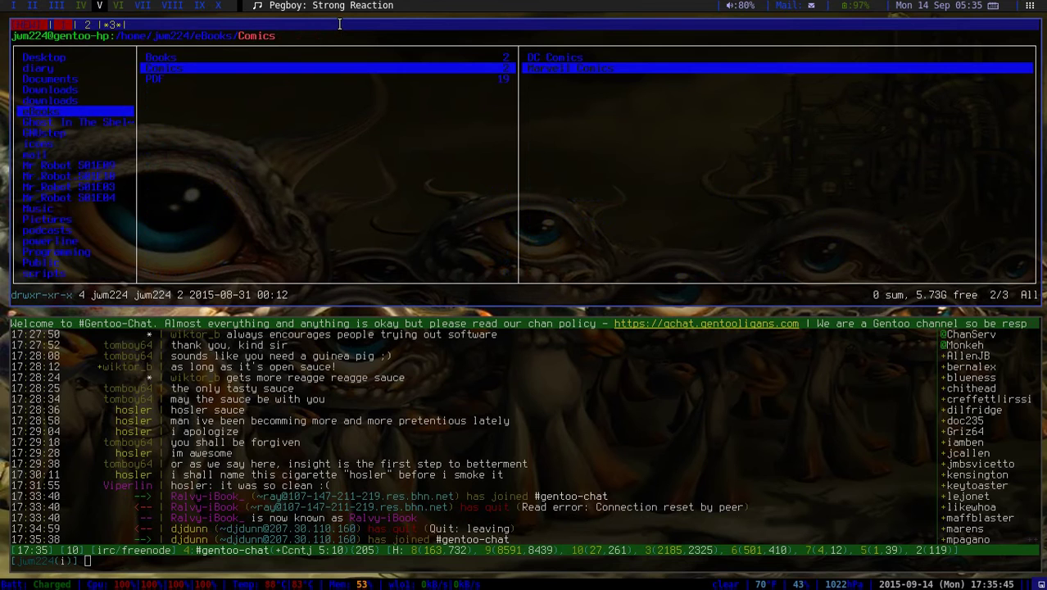
# - Enter the Comics folder, preview DC Comics, and go into the Marvel NOW+ (03-11-2015) folder under Marvell Comics
pyautogui.press('l')
pyautogui.press('k')
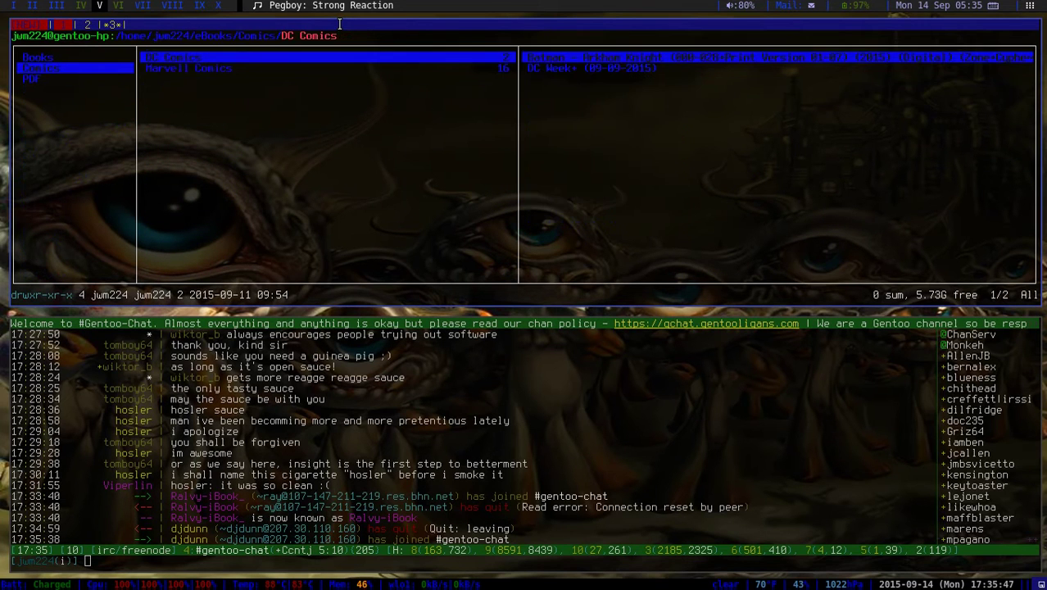
pyautogui.press('j')
pyautogui.press('l')
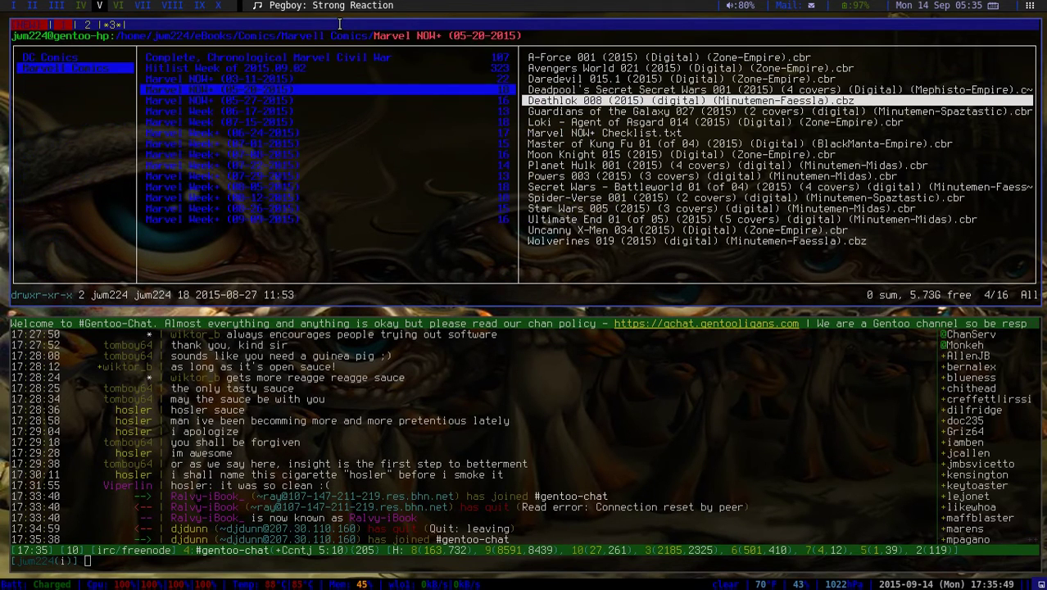
pyautogui.press('k')
pyautogui.press('l')
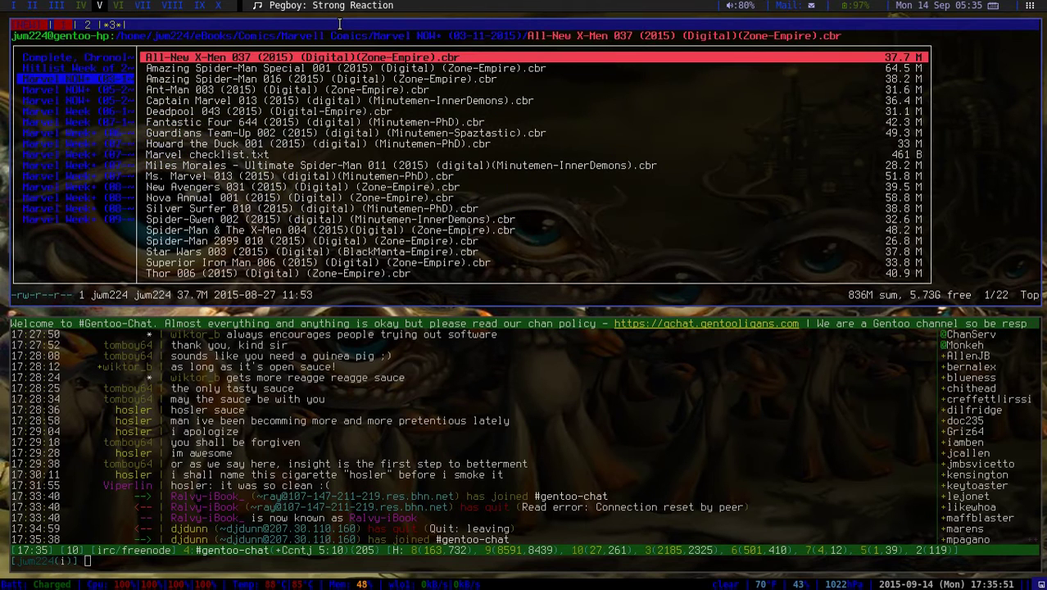
# - Open the All-New X-Men 037 comic, moving its floating window off most of the file list, and page through it
pyautogui.press('l')
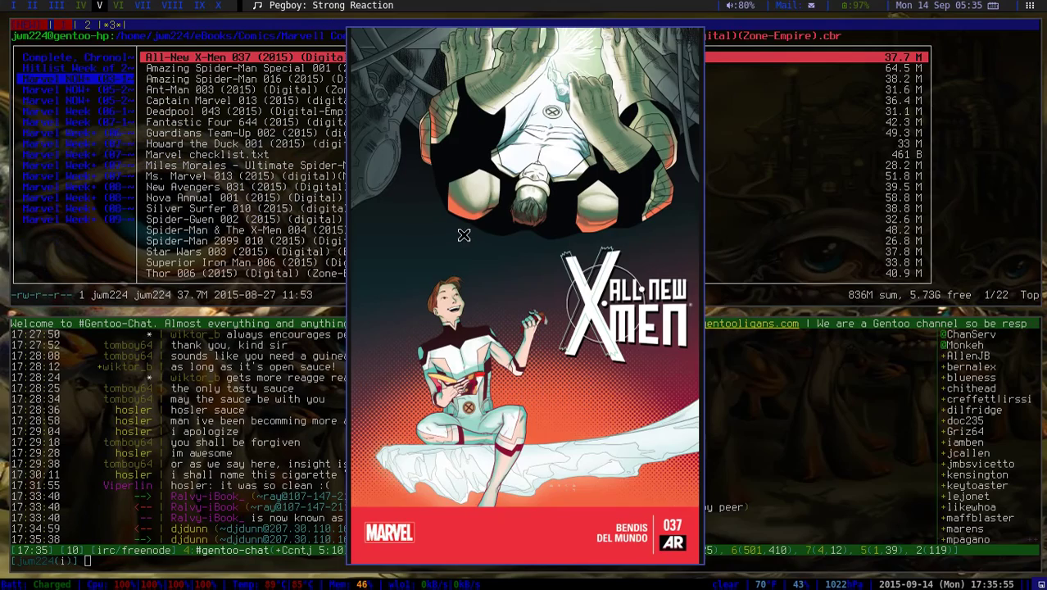
pyautogui.moveTo(464, 237); pyautogui.dragTo(757, 198)
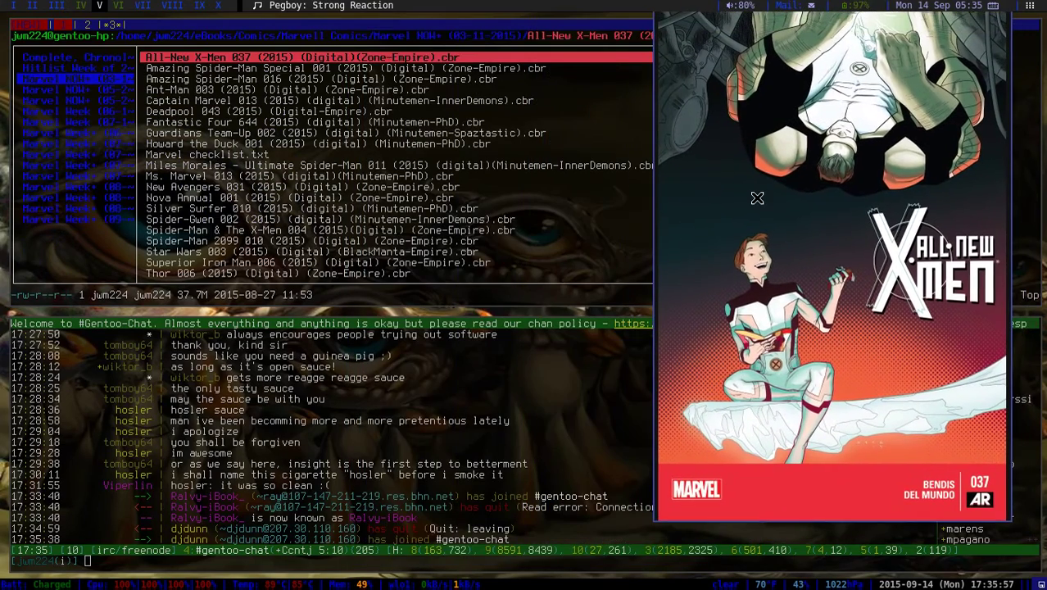
pyautogui.scroll(-4, 757, 198)
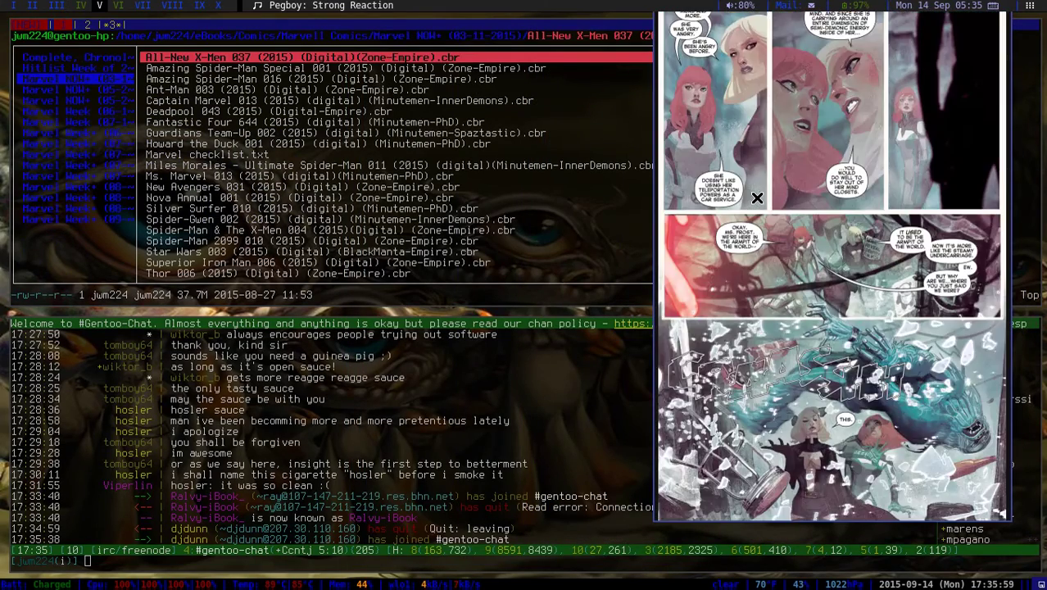
pyautogui.scroll(-2, 757, 198)
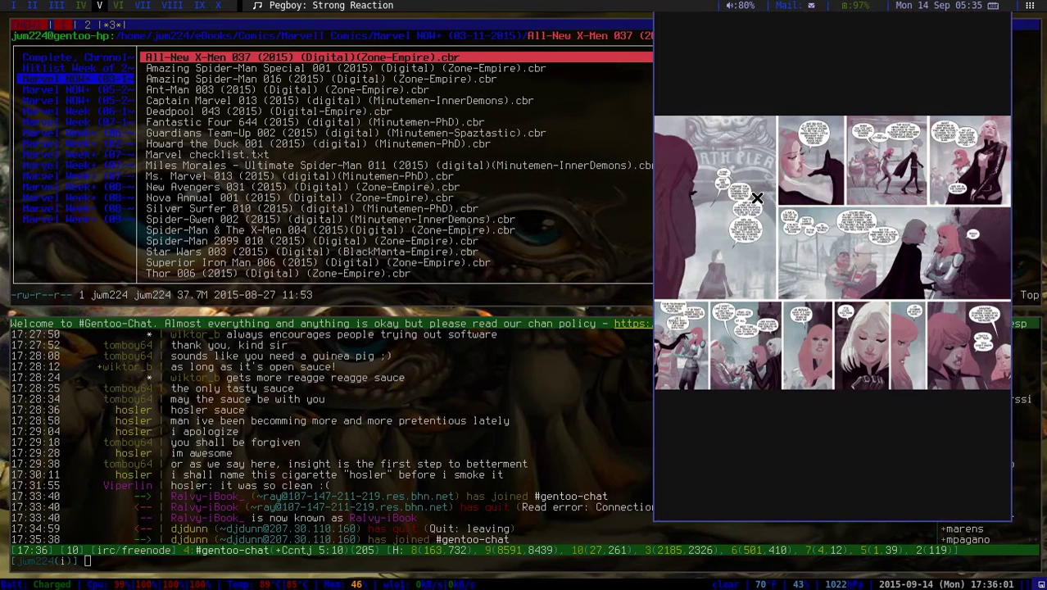
pyautogui.scroll(-1, 757, 198)
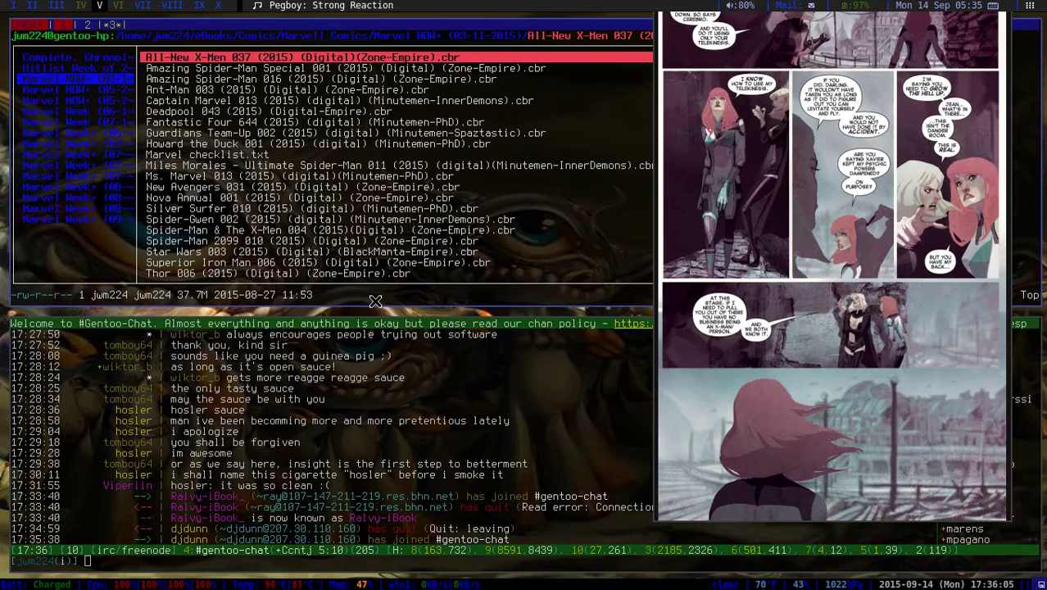
# - Show workspaces VI, VII, VIII and IX in turn, ending on workspace X with the image viewer and the graphical file manager
pyautogui.press('super+6')
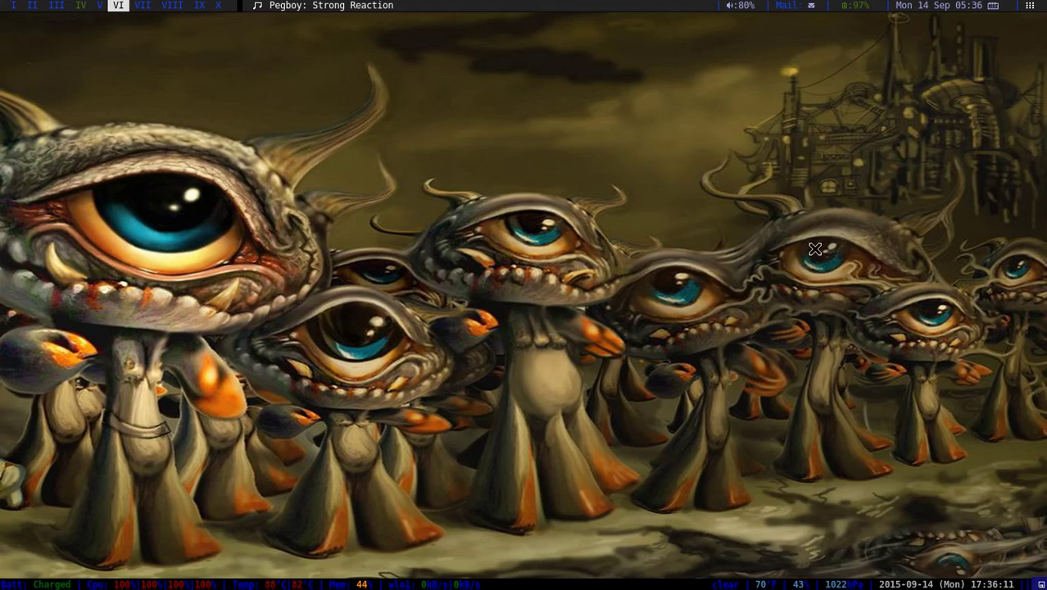
pyautogui.press('super+7')
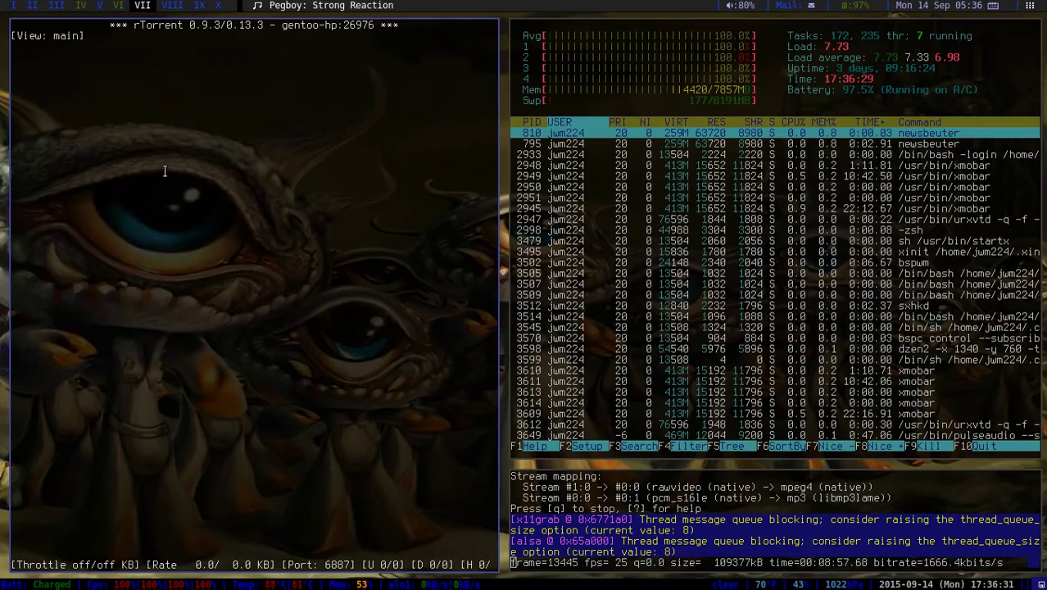
pyautogui.press('super+8')
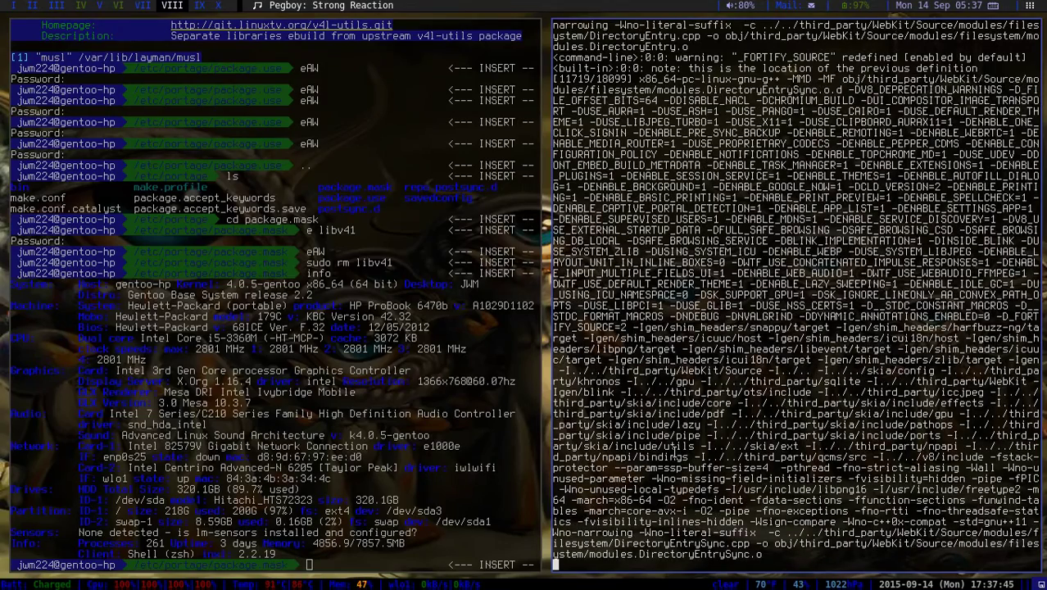
pyautogui.press('super+9')
pyautogui.press('super+0')
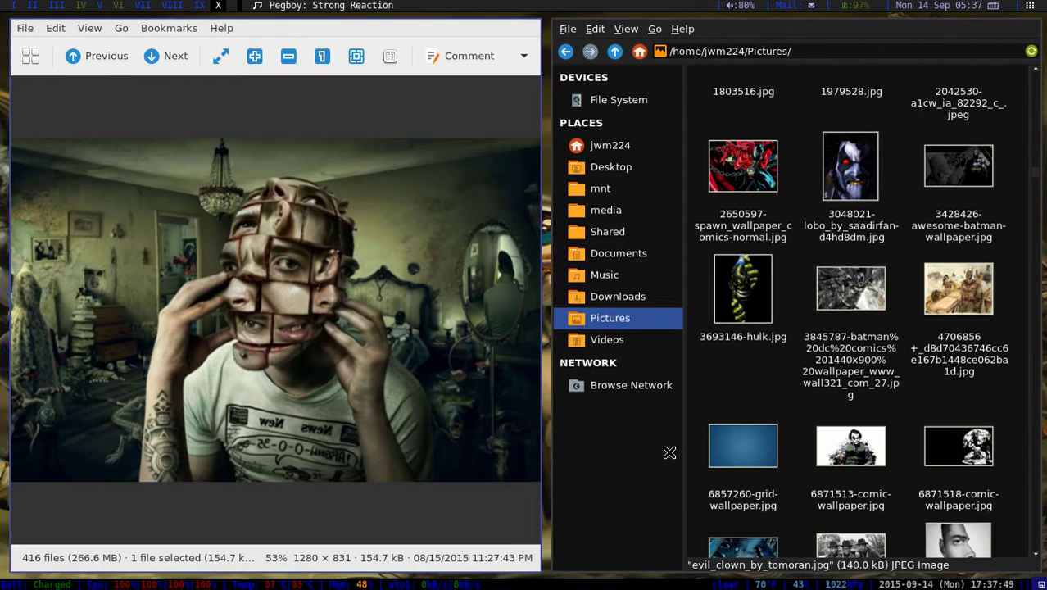
# - Look back through the earlier images of the Pictures collection in the image viewer until the fantasy planet wallpaper is shown
pyautogui.click(90, 55)
pyautogui.click(95, 57)
pyautogui.click(95, 58)
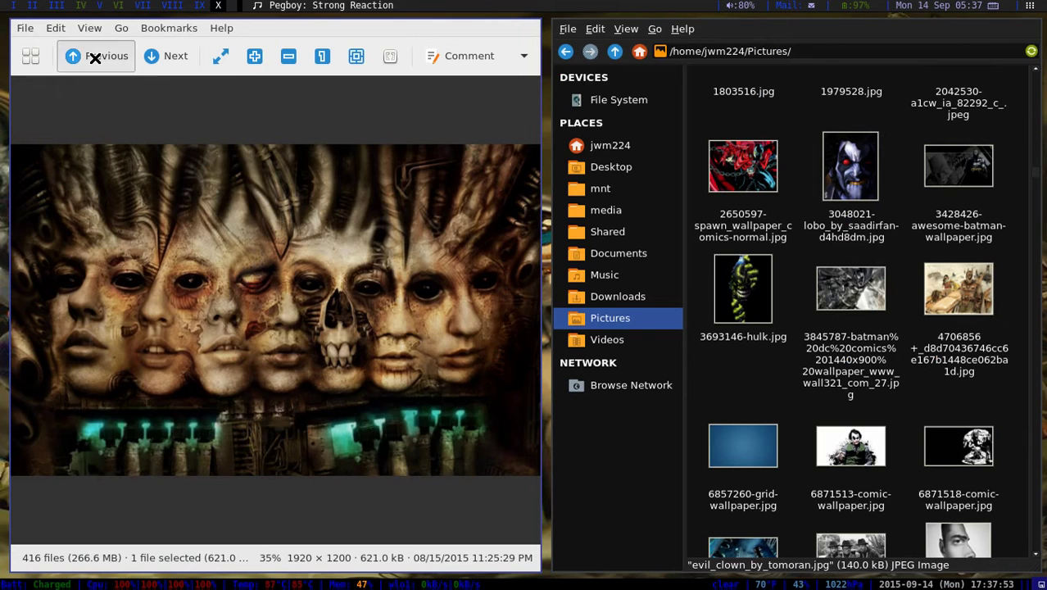
pyautogui.click(94, 58)
pyautogui.click(93, 57)
pyautogui.click(94, 57)
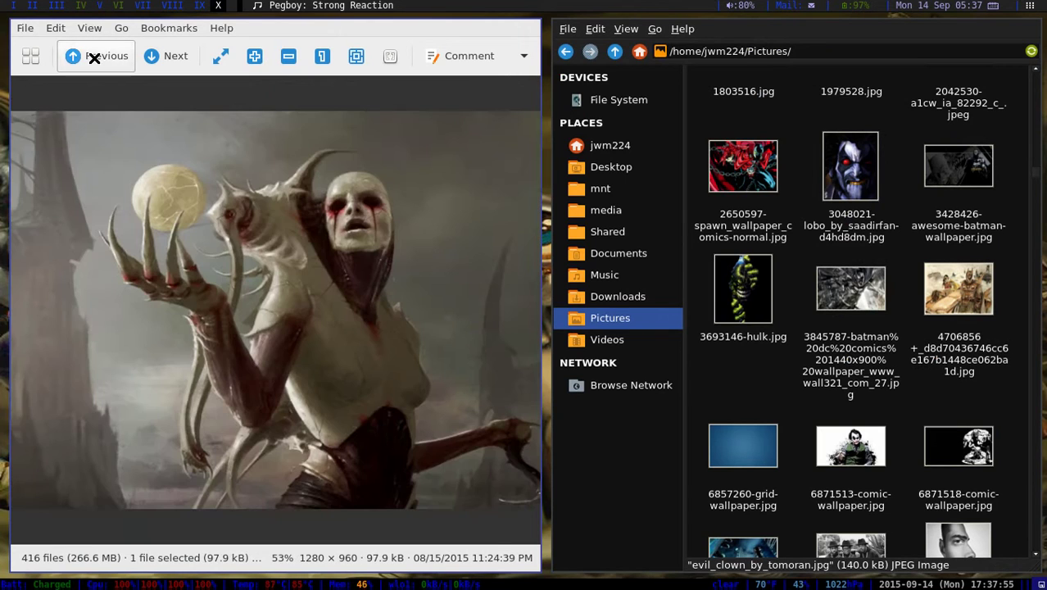
pyautogui.click(94, 58)
pyautogui.click(95, 58)
pyautogui.click(95, 58)
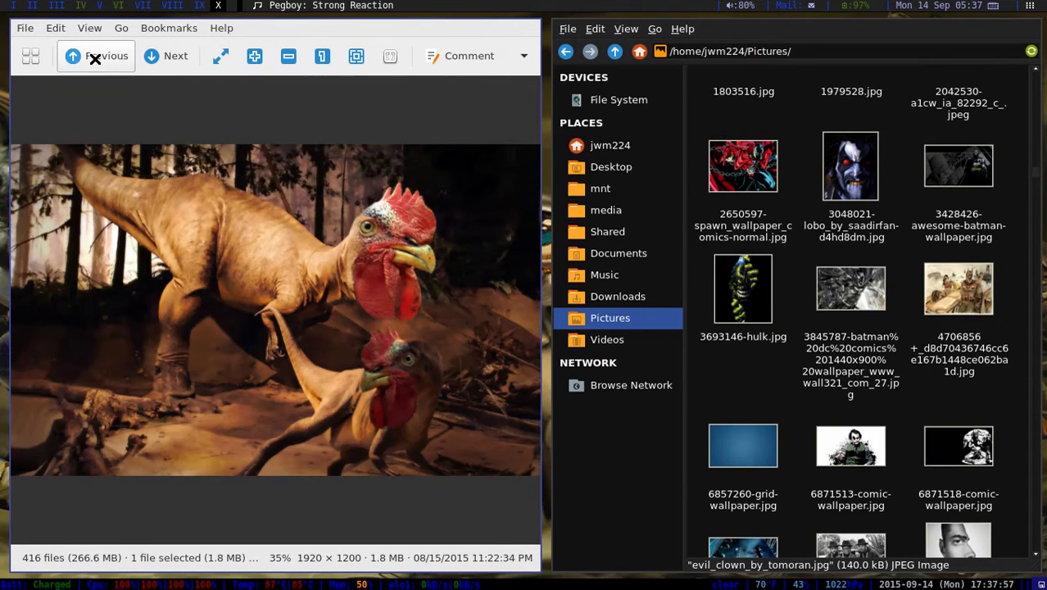
pyautogui.click(95, 58)
pyautogui.click(95, 58)
pyautogui.click(94, 58)
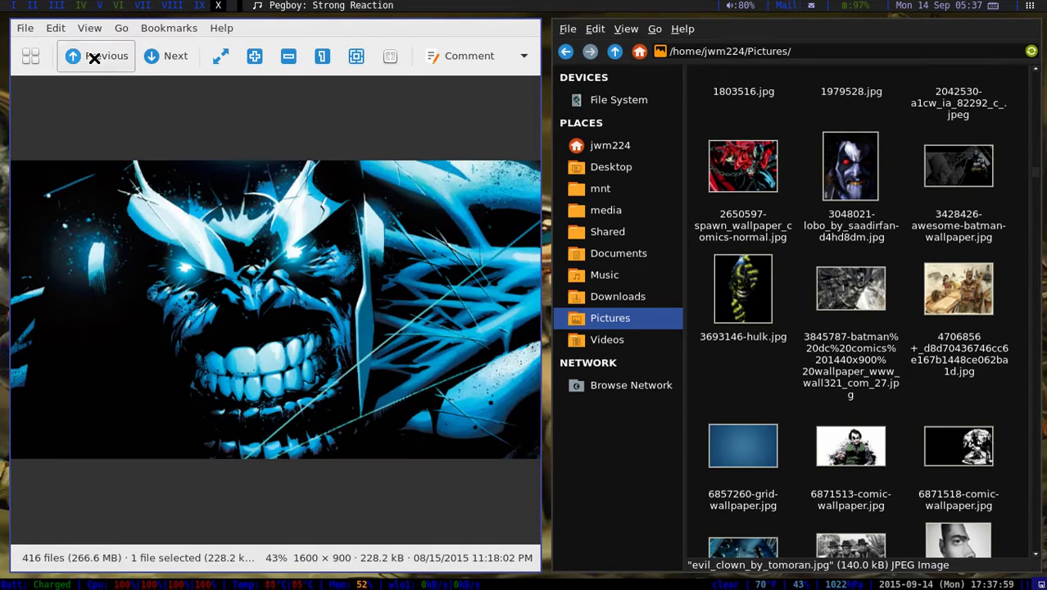
pyautogui.click(94, 57)
pyautogui.click(95, 57)
pyautogui.click(95, 59)
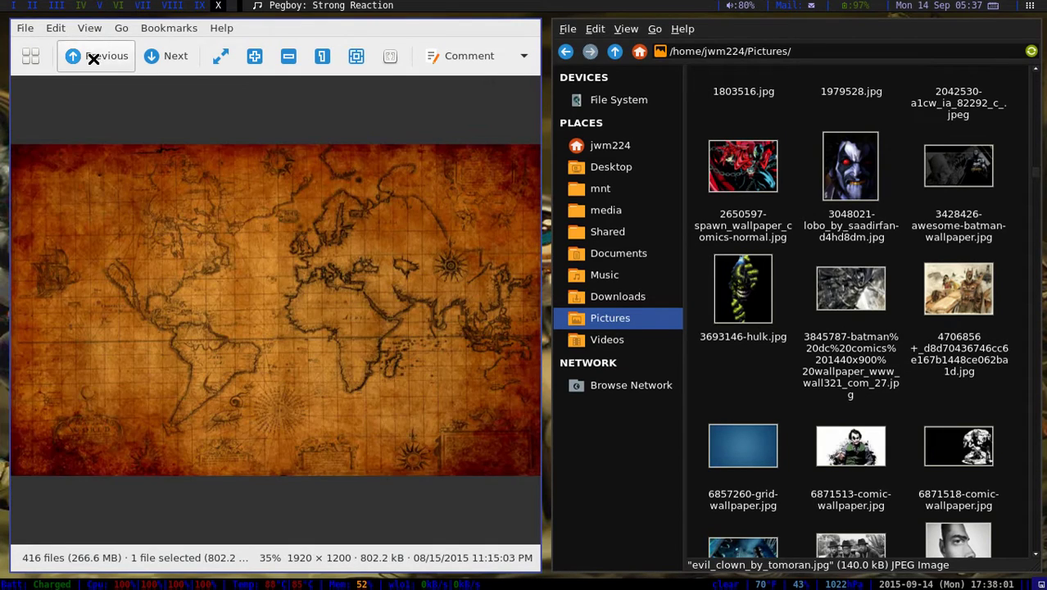
pyautogui.click(95, 58)
pyautogui.click(95, 59)
pyautogui.click(95, 58)
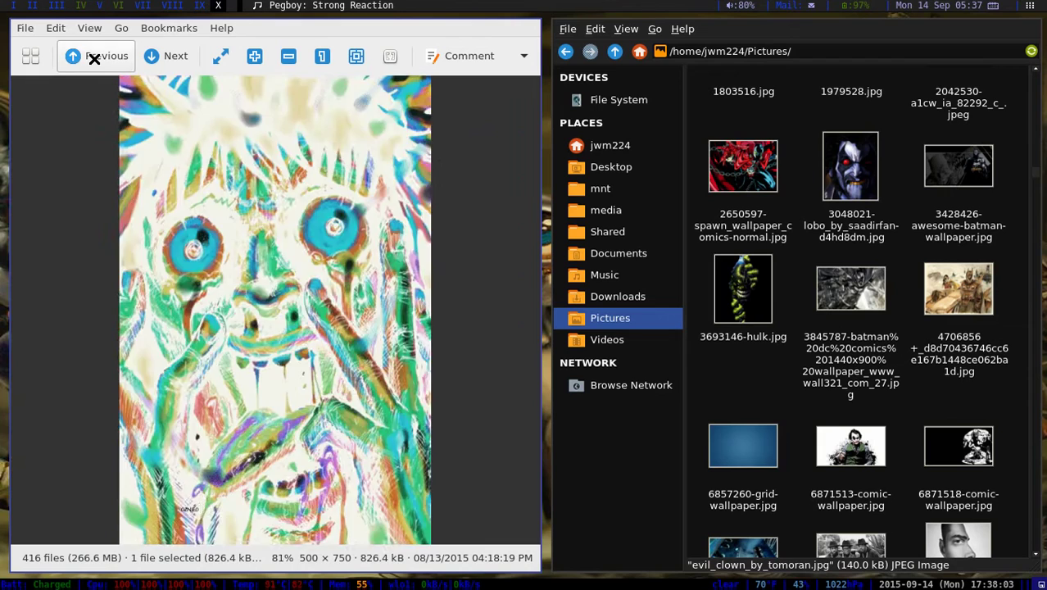
pyautogui.click(95, 58)
pyautogui.click(95, 59)
pyautogui.click(95, 58)
pyautogui.click(95, 59)
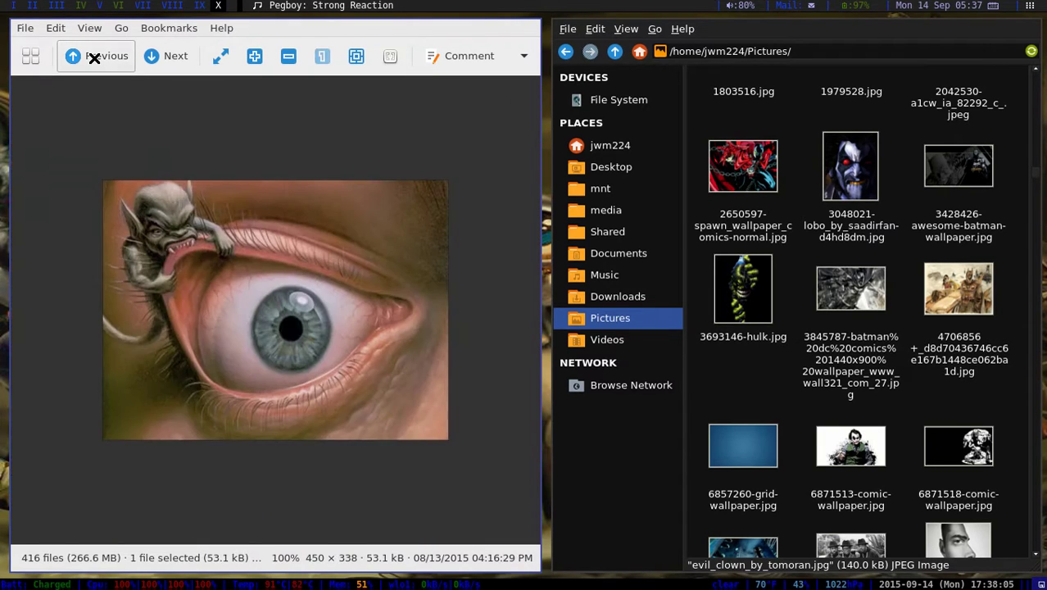
pyautogui.click(95, 58)
pyautogui.click(95, 58)
pyautogui.click(95, 58)
pyautogui.click(95, 58)
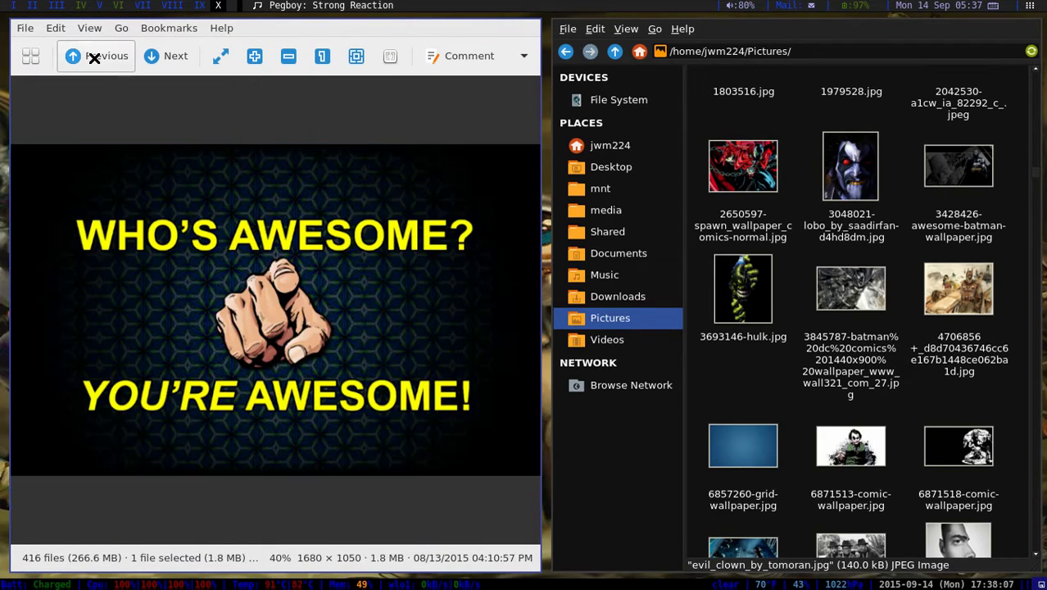
pyautogui.click(95, 58)
pyautogui.click(95, 58)
pyautogui.click(95, 58)
pyautogui.click(95, 58)
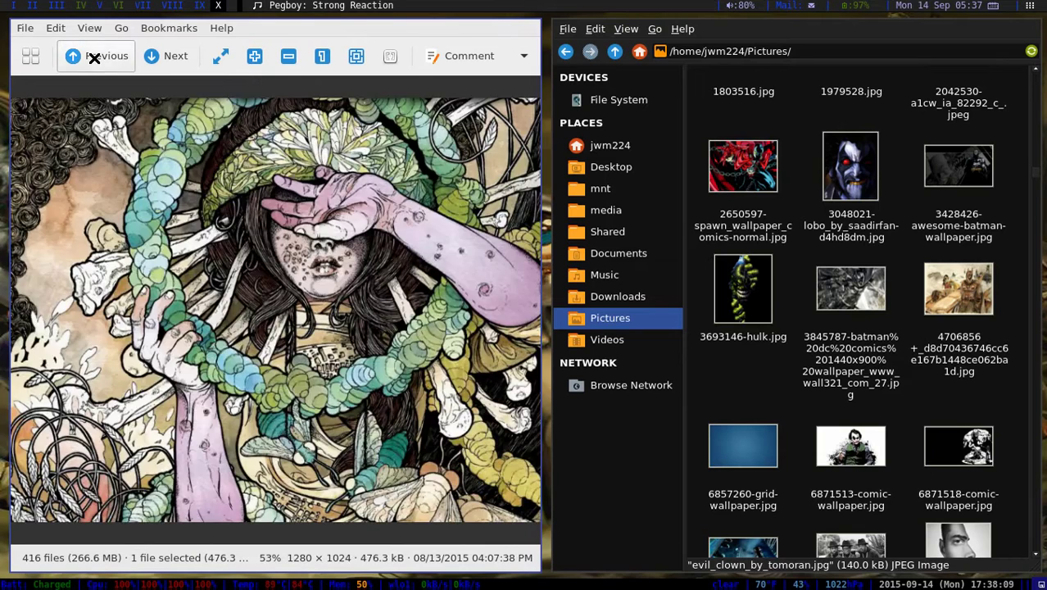
pyautogui.click(95, 58)
pyautogui.click(95, 58)
pyautogui.click(95, 58)
pyautogui.click(95, 58)
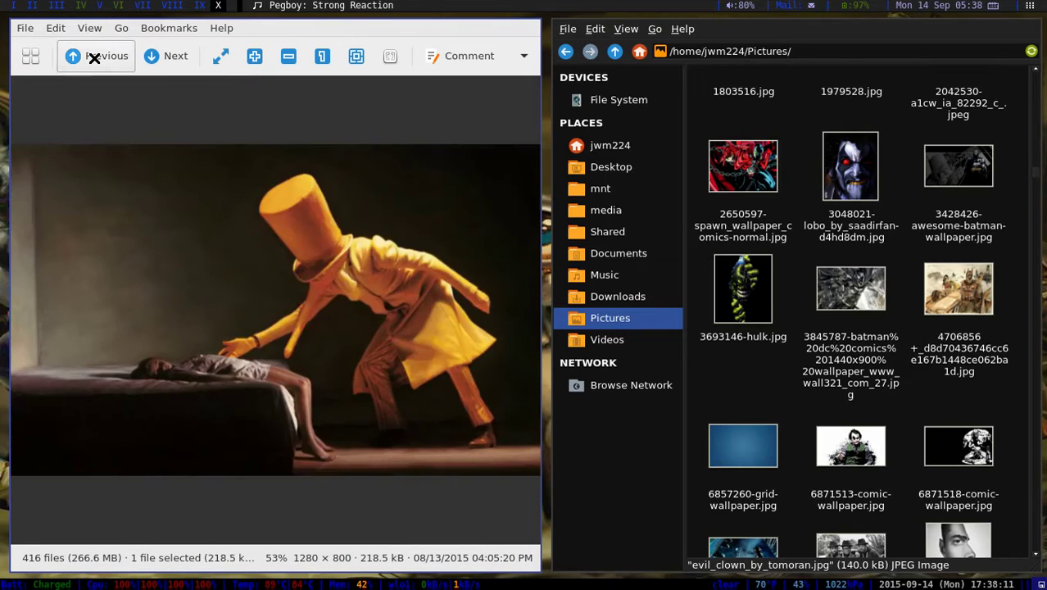
pyautogui.click(95, 58)
pyautogui.click(95, 58)
pyautogui.click(95, 58)
pyautogui.click(95, 58)
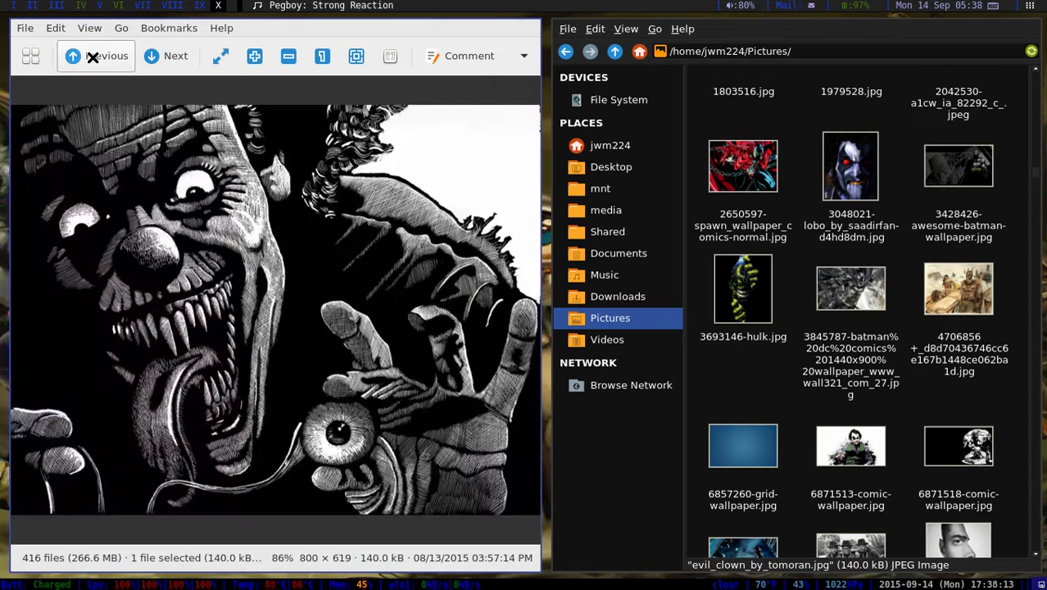
pyautogui.click(95, 58)
pyautogui.click(95, 58)
pyautogui.click(94, 59)
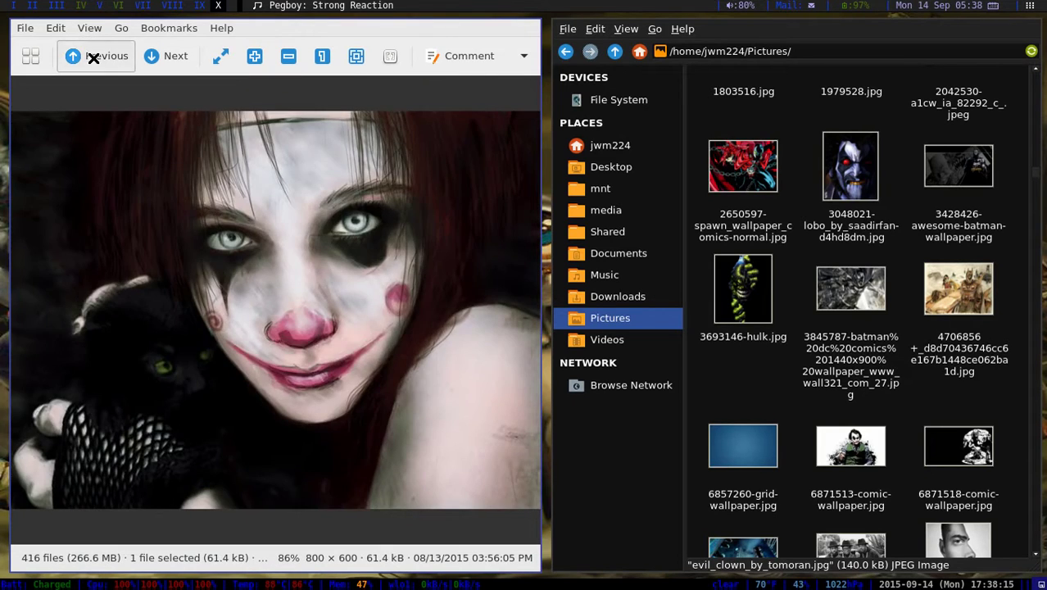
pyautogui.click(94, 58)
pyautogui.click(94, 59)
pyautogui.click(95, 58)
pyautogui.click(95, 59)
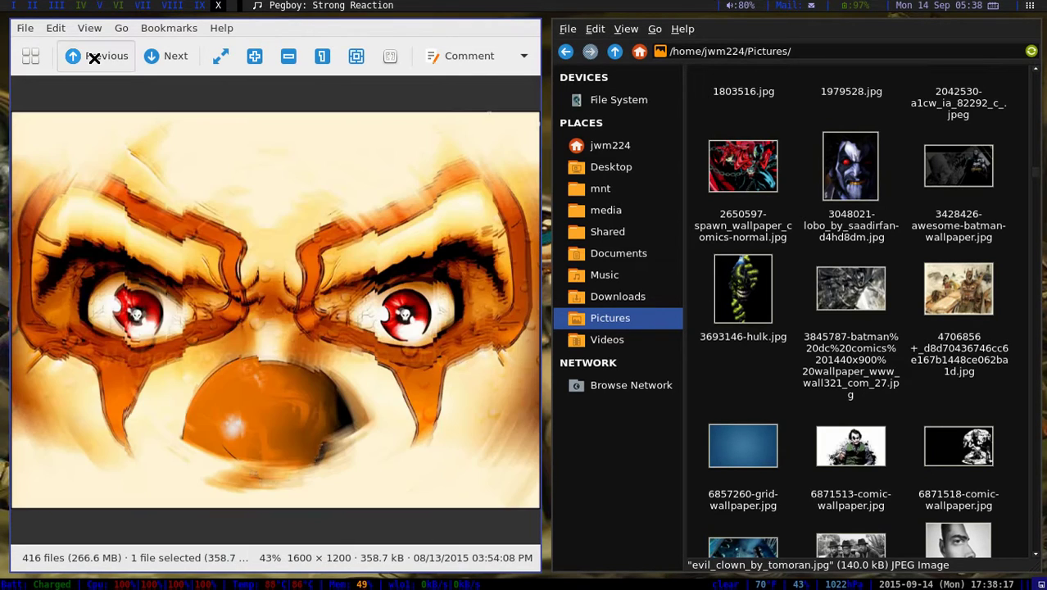
pyautogui.click(95, 59)
pyautogui.click(95, 58)
pyautogui.click(95, 58)
pyautogui.click(95, 59)
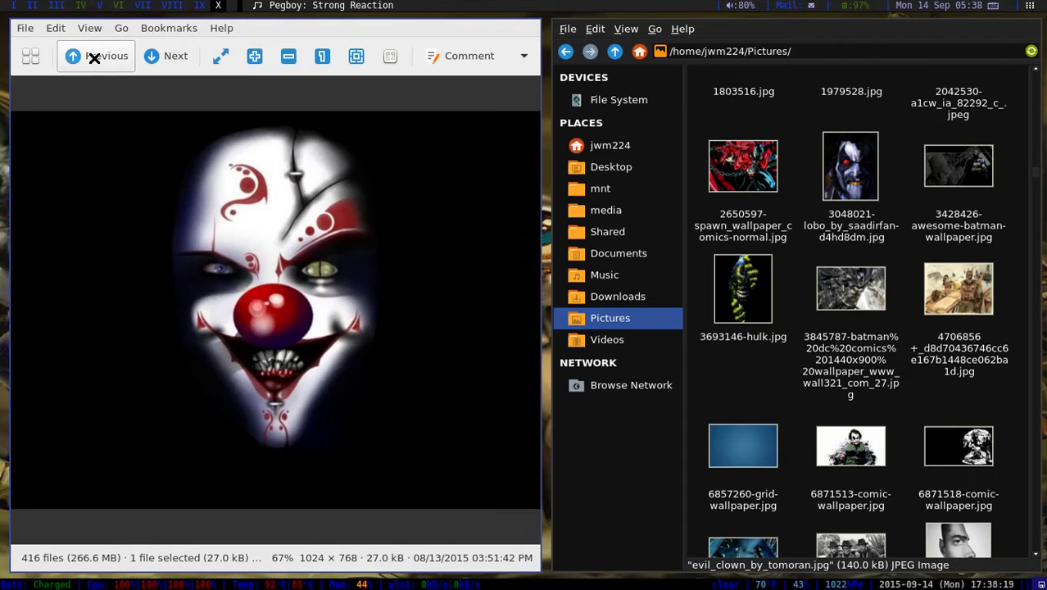
pyautogui.click(95, 58)
pyautogui.click(95, 58)
pyautogui.click(95, 58)
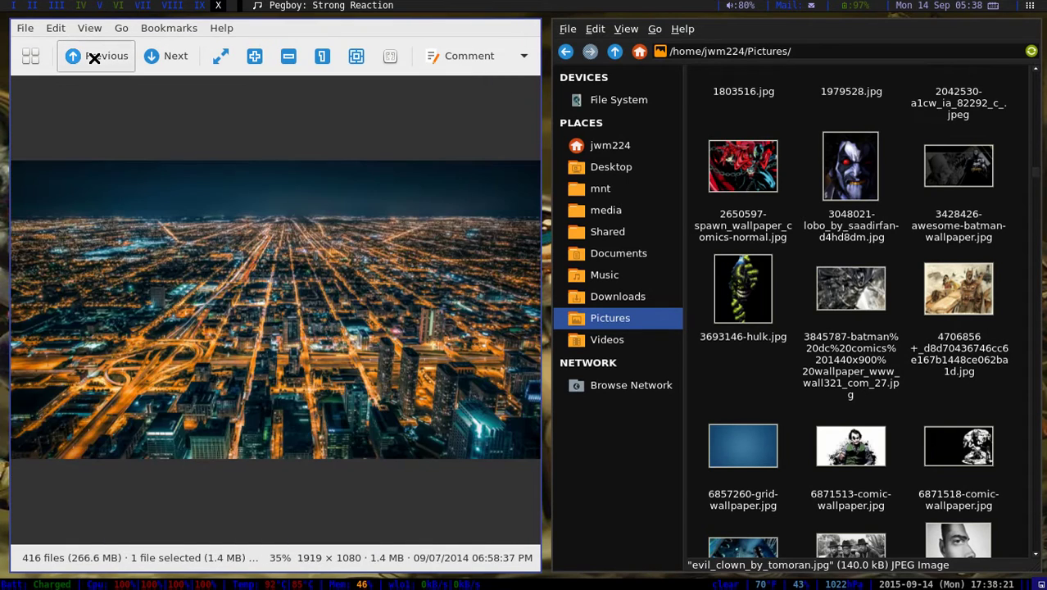
pyautogui.click(94, 58)
pyautogui.click(95, 58)
pyautogui.click(94, 58)
pyautogui.click(95, 58)
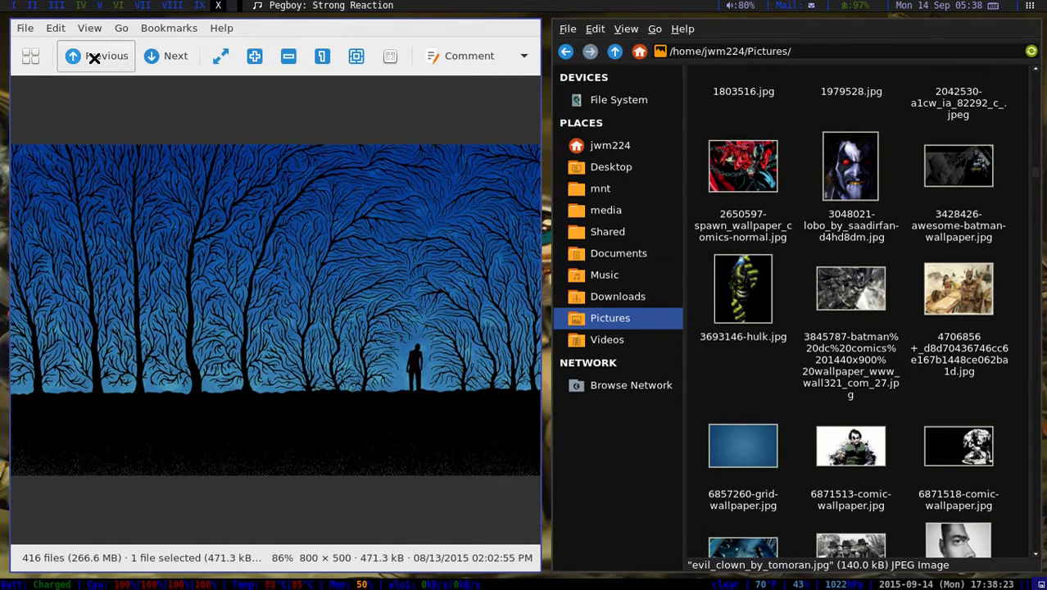
pyautogui.click(94, 58)
pyautogui.click(95, 58)
pyautogui.click(95, 58)
pyautogui.click(94, 58)
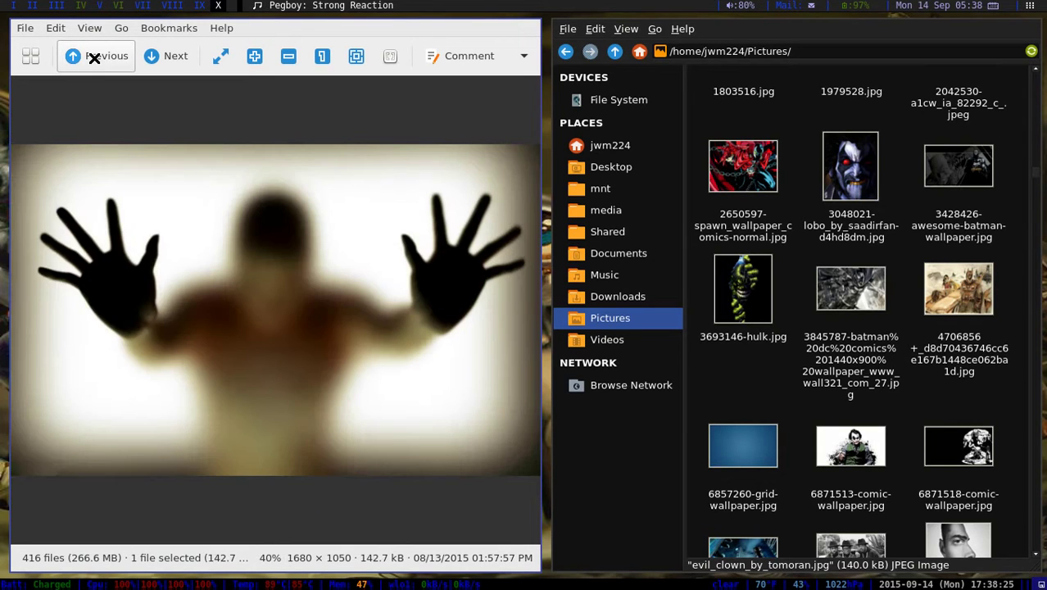
pyautogui.click(95, 58)
pyautogui.click(95, 57)
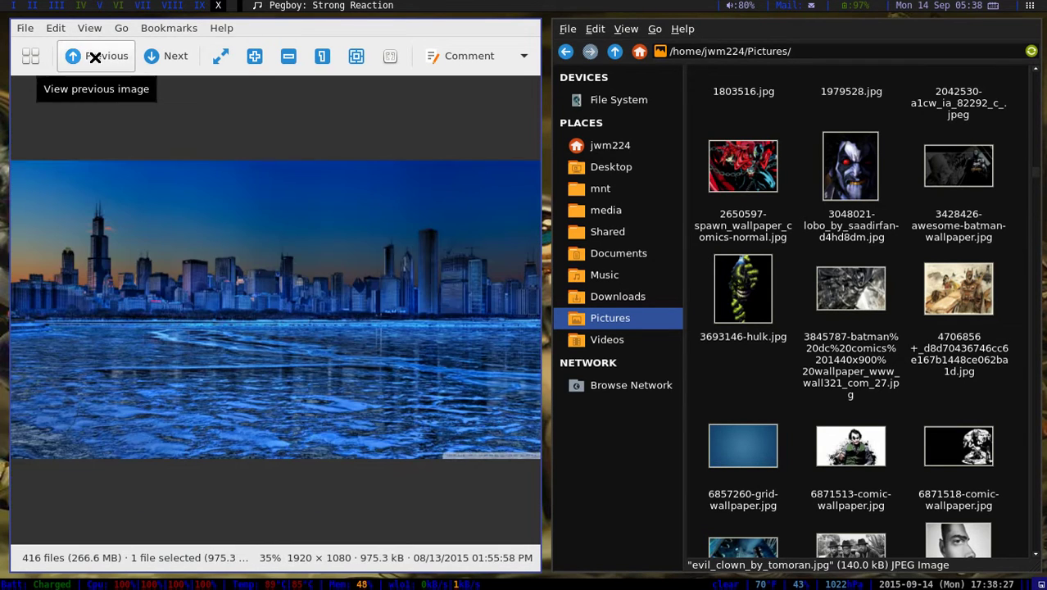
pyautogui.click(95, 57)
pyautogui.click(95, 58)
pyautogui.click(95, 57)
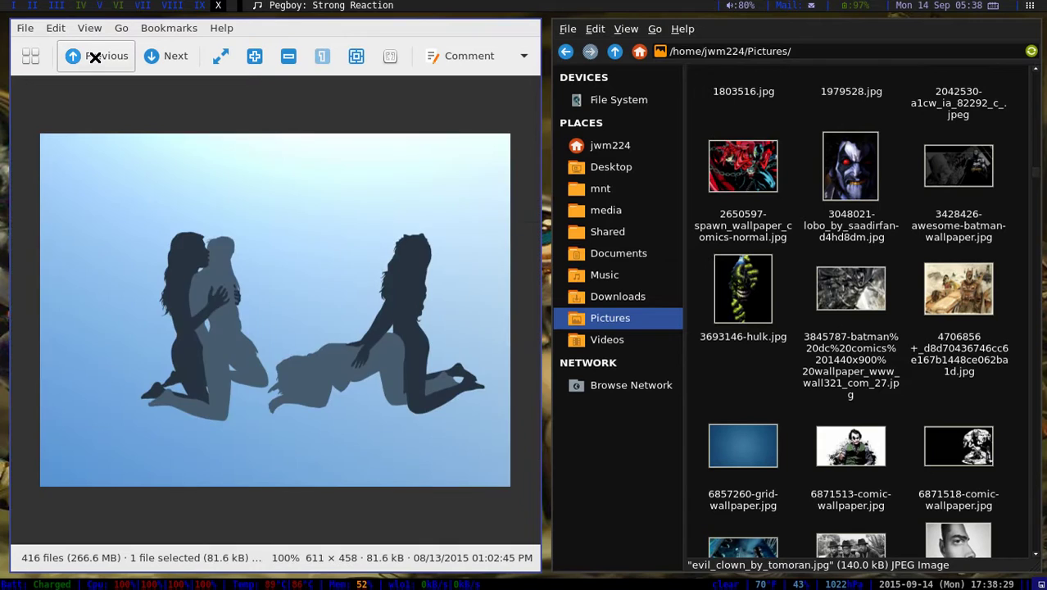
pyautogui.click(95, 57)
pyautogui.click(95, 56)
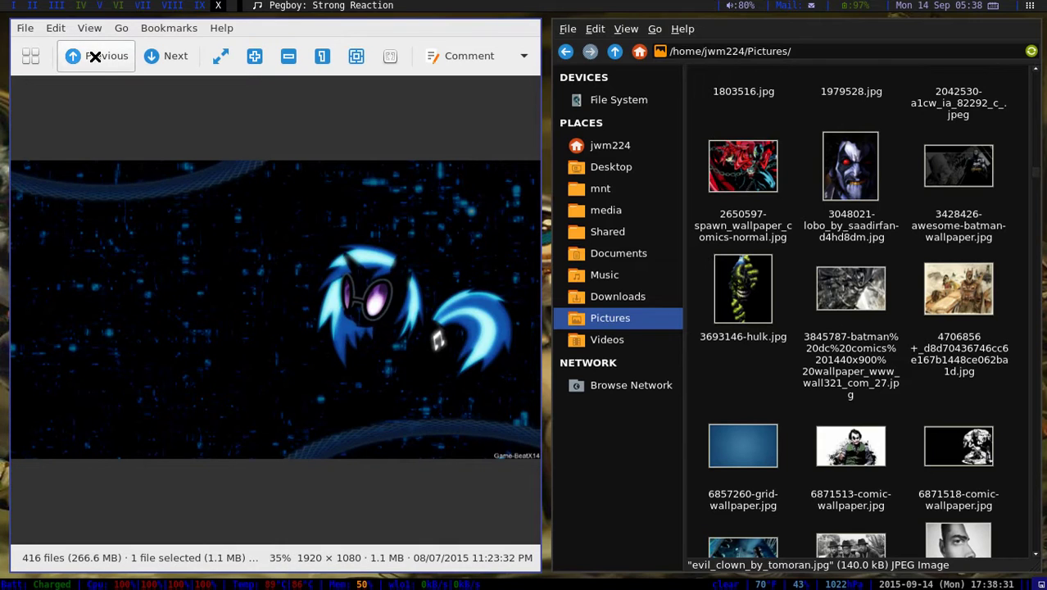
pyautogui.click(95, 55)
pyautogui.click(95, 55)
pyautogui.click(95, 56)
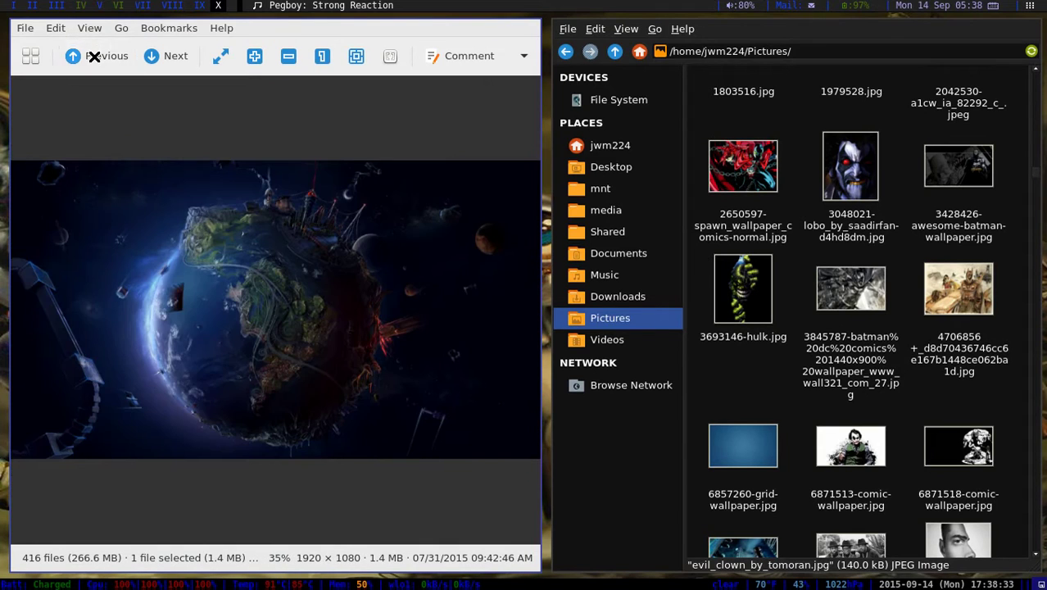
# - Look back through all remaining earlier images of the Pictures collection until the very first one, the red Pac-Man wallpaper
pyautogui.click(95, 55)
pyautogui.click(95, 56)
pyautogui.click(95, 56)
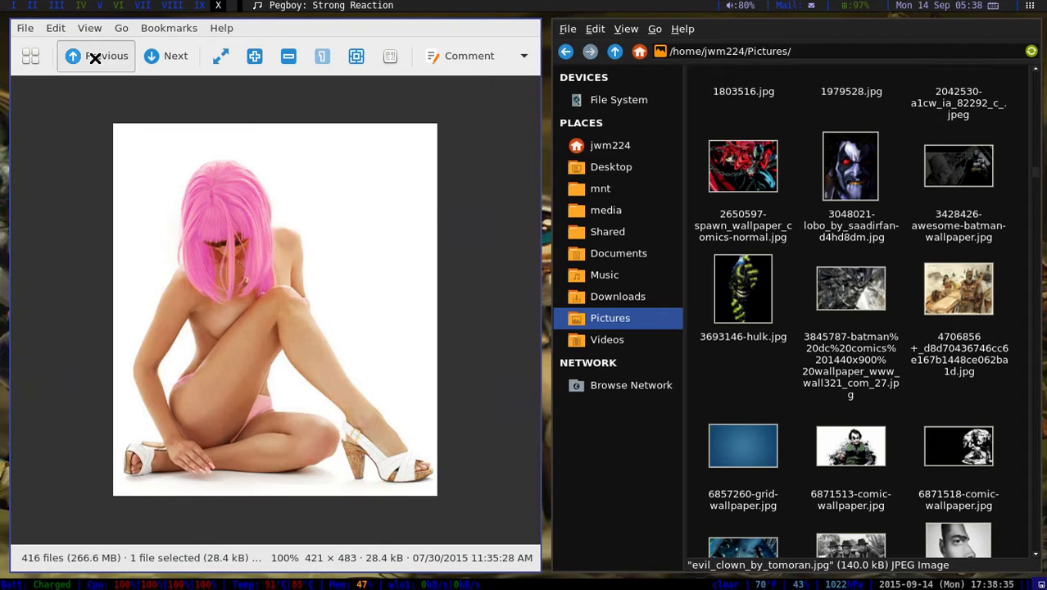
pyautogui.click(95, 56)
pyautogui.click(95, 56)
pyautogui.click(95, 55)
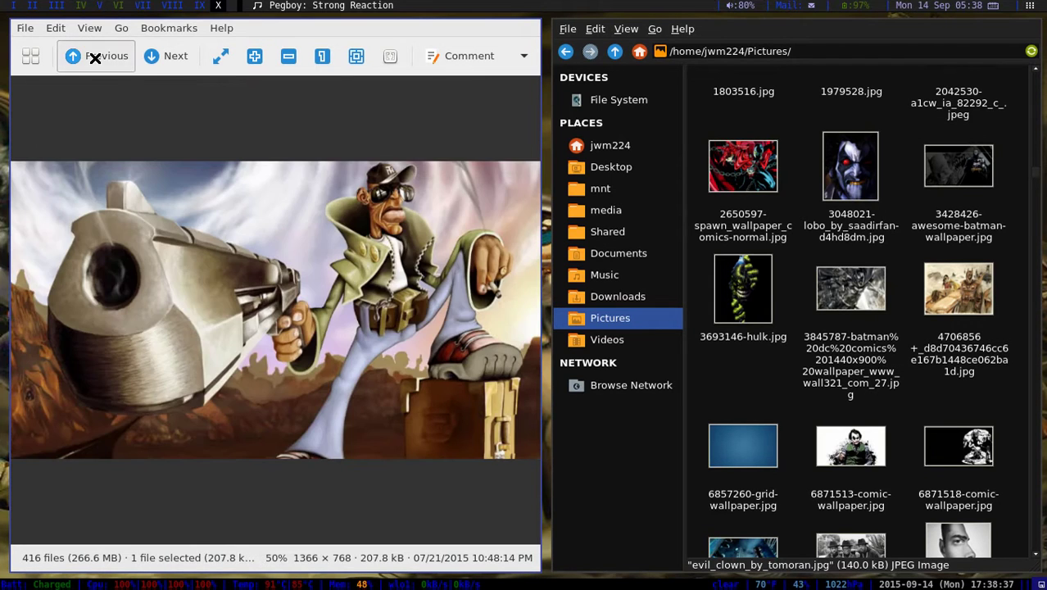
pyautogui.click(95, 56)
pyautogui.click(95, 56)
pyautogui.click(95, 55)
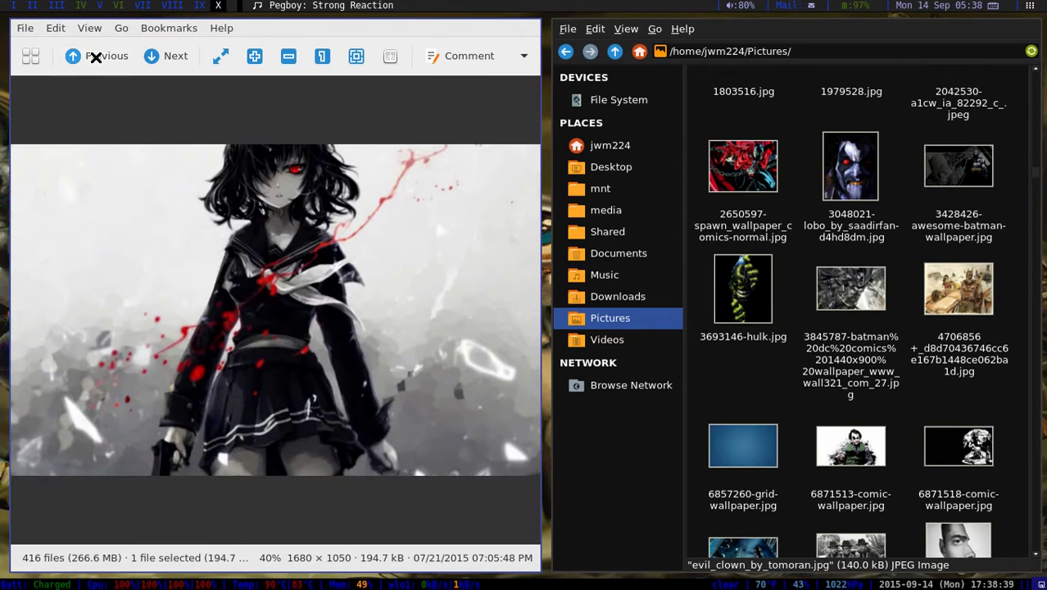
pyautogui.click(95, 55)
pyautogui.click(95, 56)
pyautogui.click(96, 56)
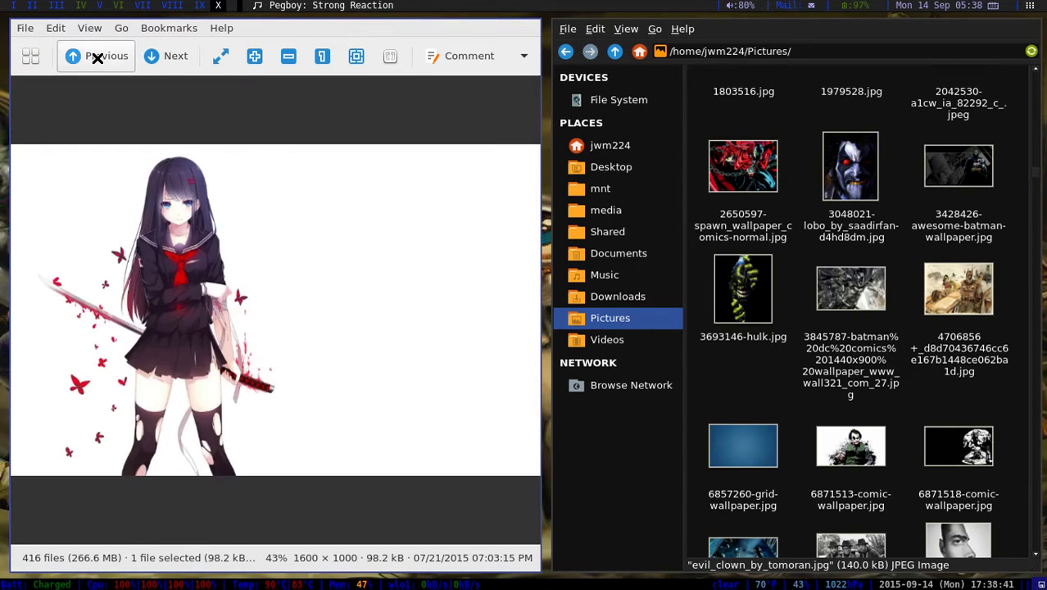
pyautogui.click(96, 56)
pyautogui.click(95, 56)
pyautogui.click(96, 57)
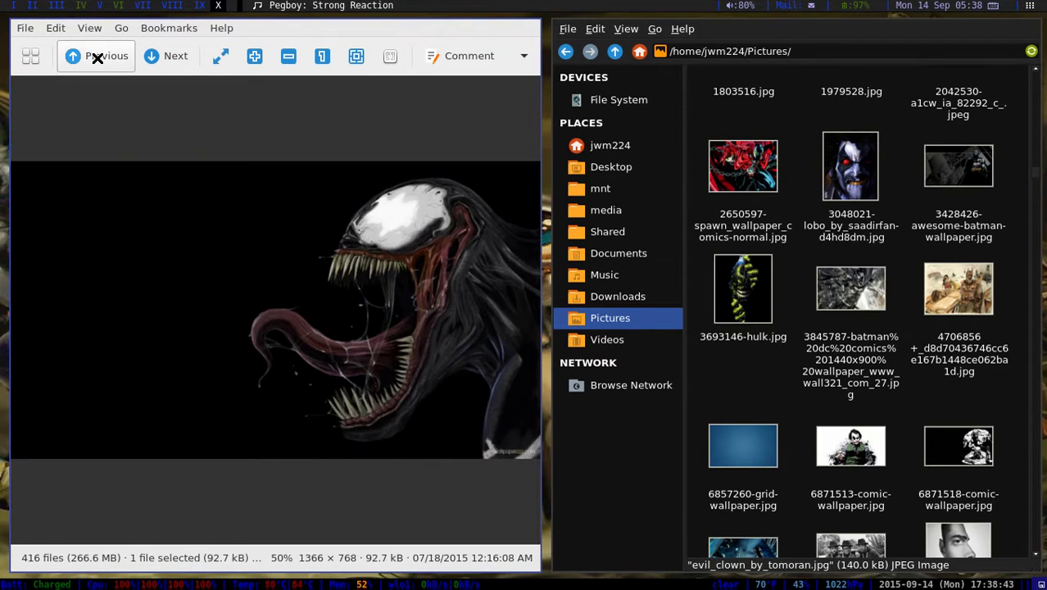
pyautogui.click(96, 57)
pyautogui.click(96, 56)
pyautogui.click(96, 57)
pyautogui.click(96, 56)
pyautogui.click(96, 57)
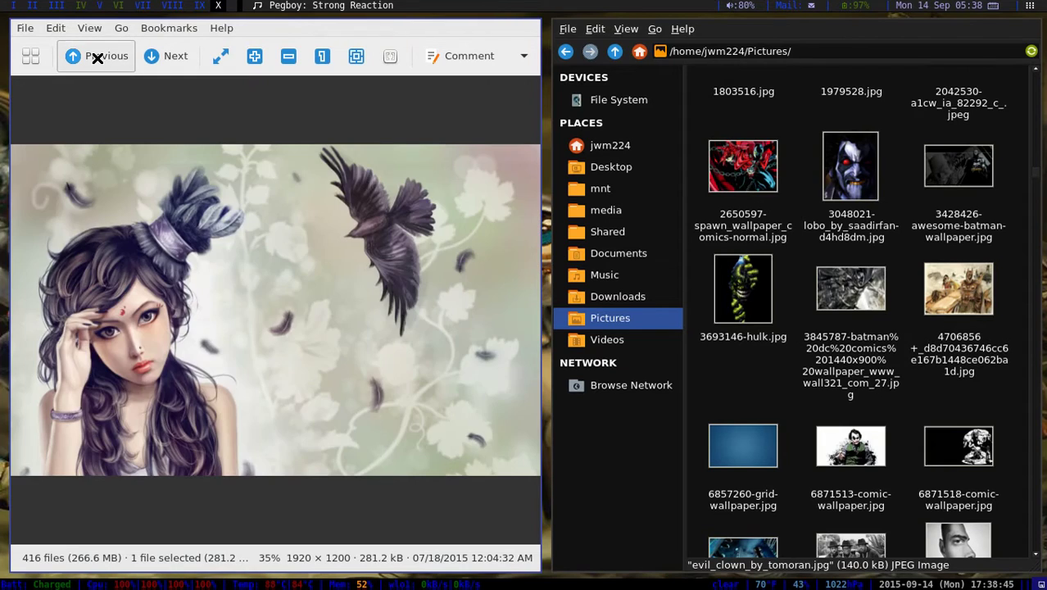
pyautogui.click(96, 57)
pyautogui.click(95, 57)
pyautogui.click(96, 57)
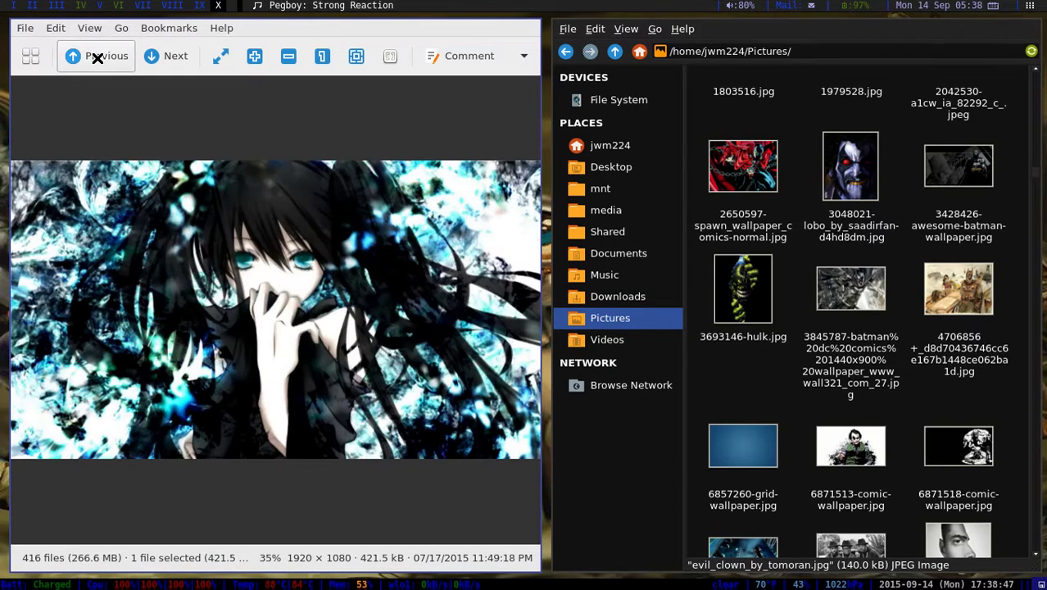
pyautogui.click(95, 56)
pyautogui.click(96, 56)
pyautogui.click(96, 57)
pyautogui.click(96, 56)
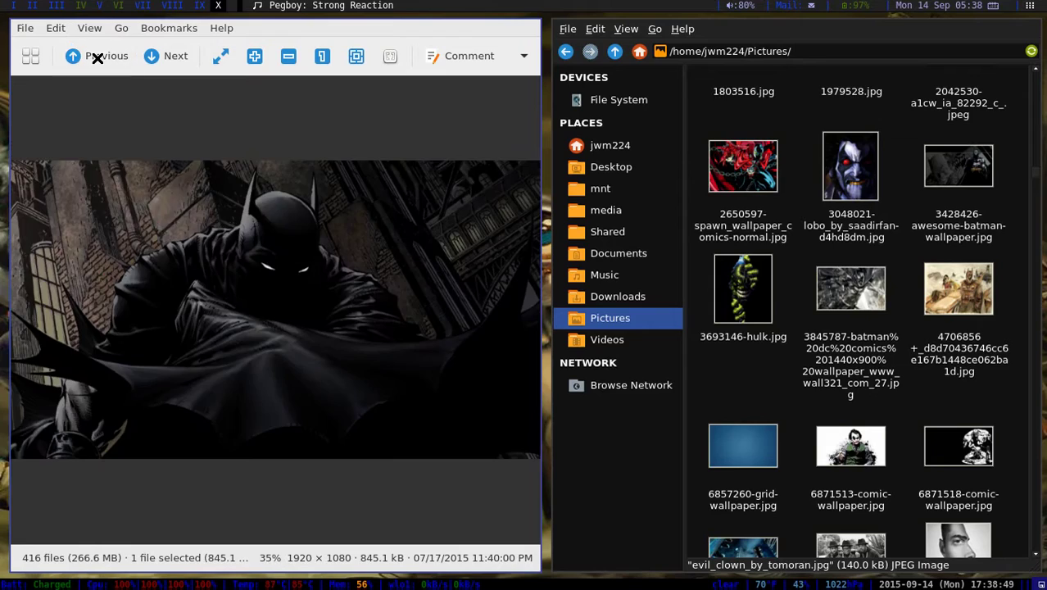
pyautogui.click(96, 56)
pyautogui.click(96, 56)
pyautogui.click(96, 56)
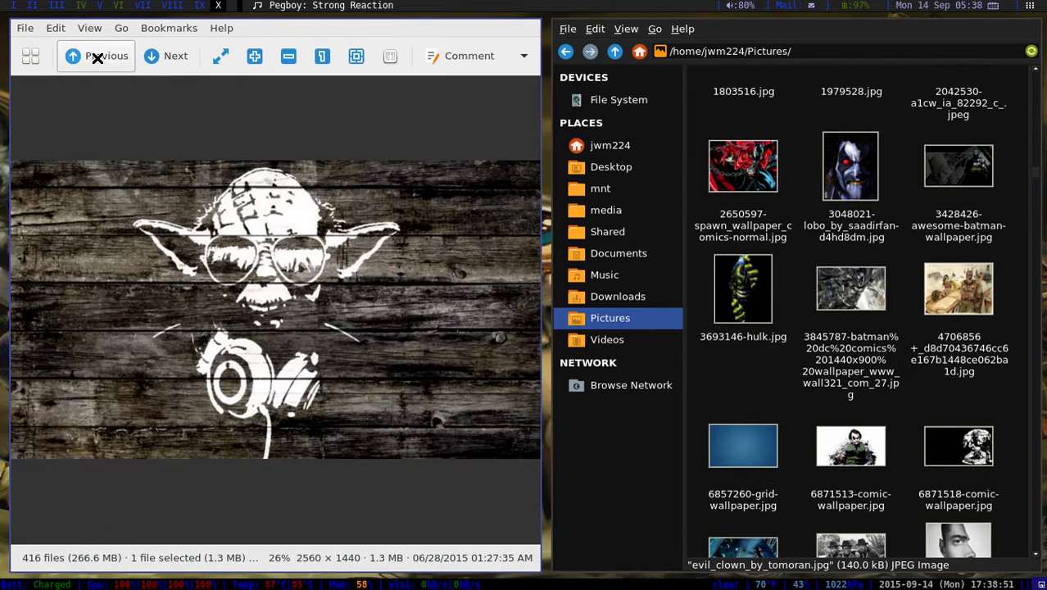
pyautogui.click(96, 56)
pyautogui.click(95, 56)
pyautogui.click(96, 56)
pyautogui.click(96, 56)
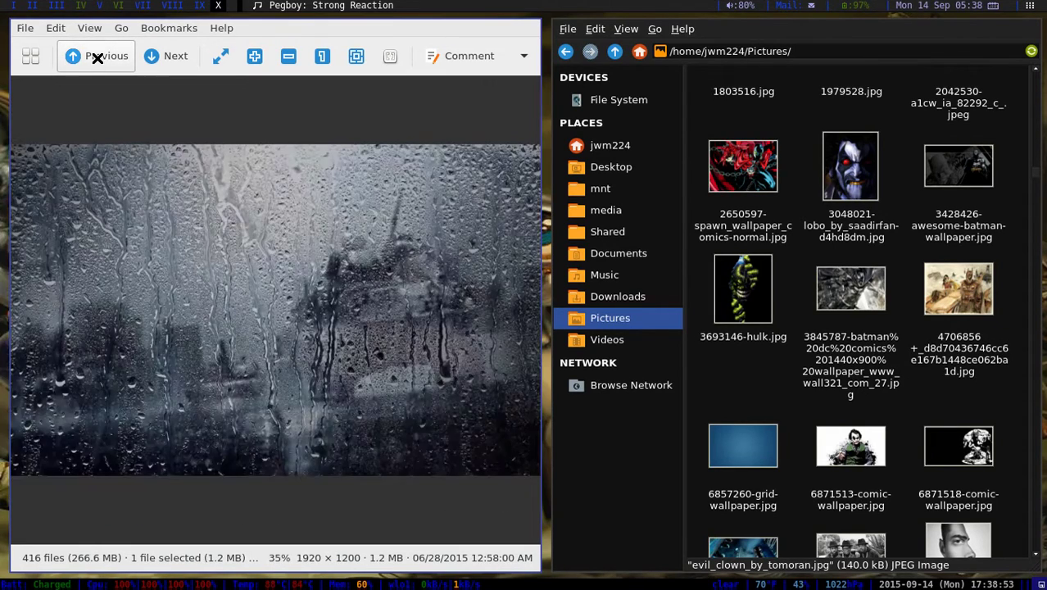
pyautogui.click(96, 57)
pyautogui.click(95, 56)
pyautogui.click(96, 56)
pyautogui.click(96, 57)
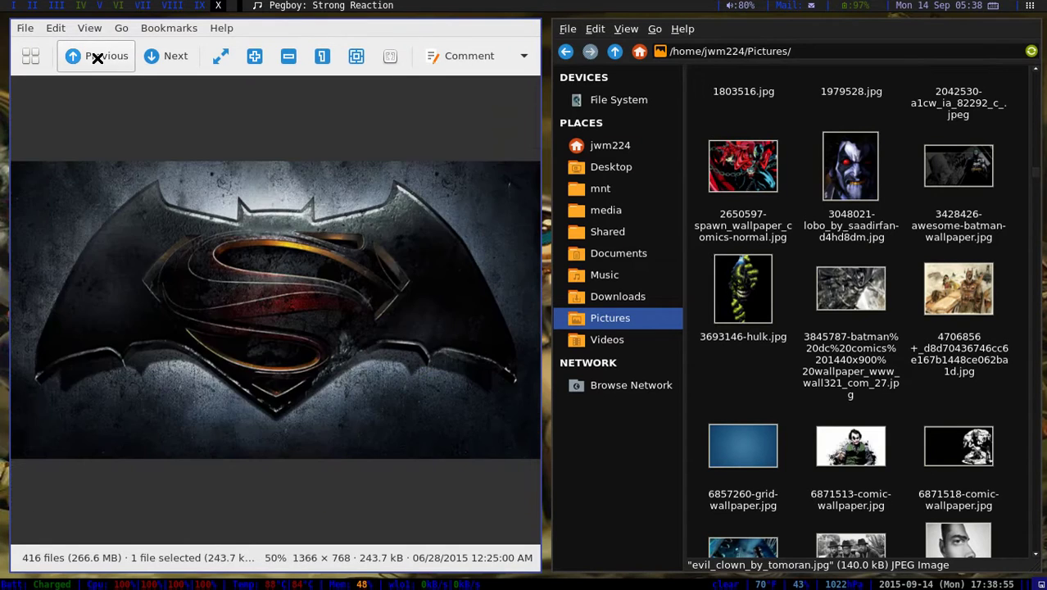
pyautogui.click(96, 57)
pyautogui.click(96, 57)
pyautogui.click(96, 57)
pyautogui.click(96, 57)
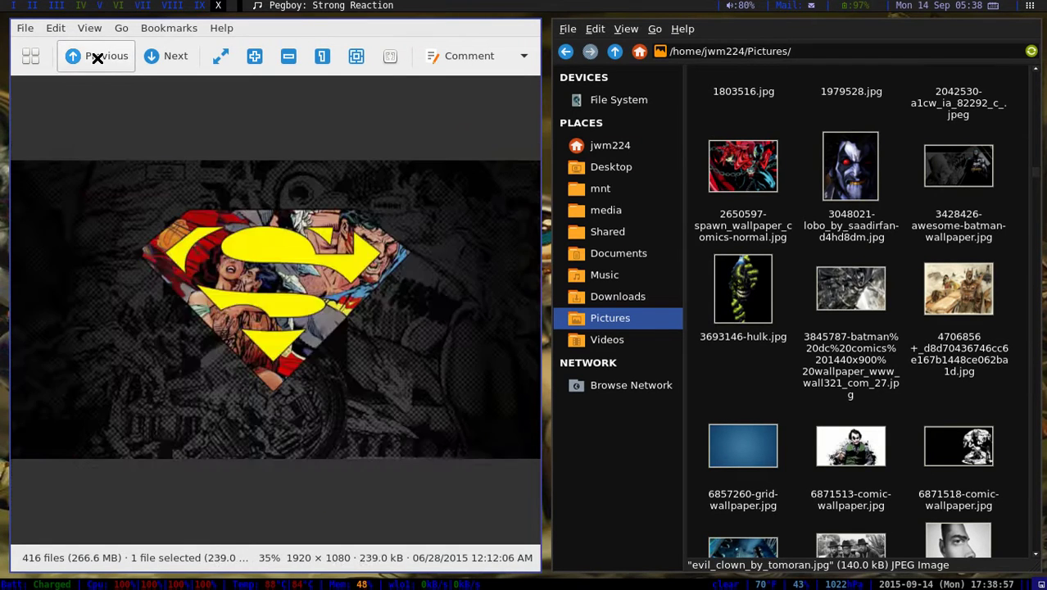
pyautogui.click(95, 57)
pyautogui.click(96, 57)
pyautogui.click(96, 56)
pyautogui.click(96, 56)
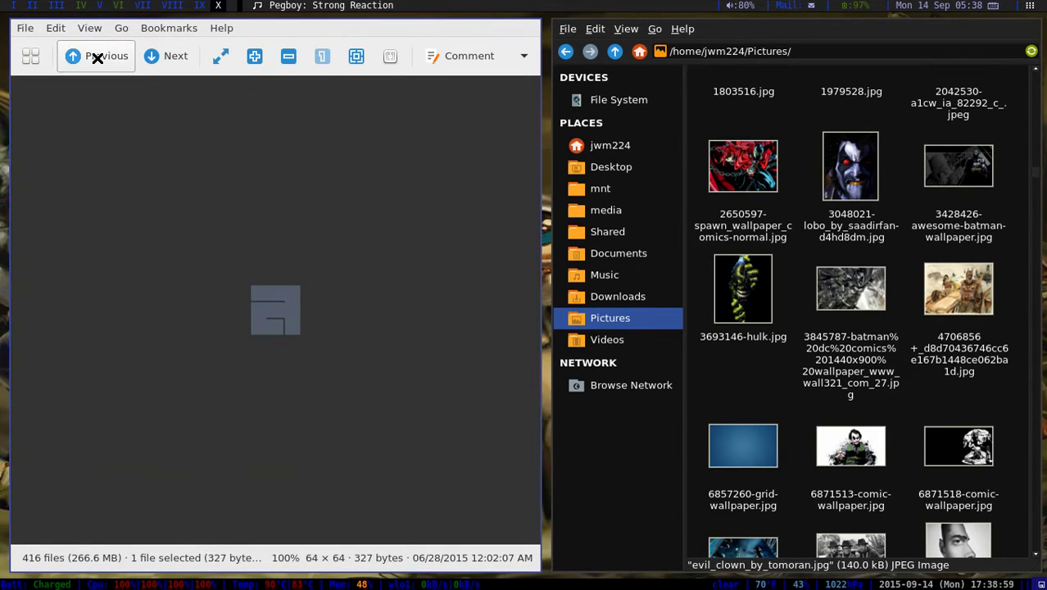
pyautogui.click(95, 56)
pyautogui.click(96, 57)
pyautogui.click(96, 57)
pyautogui.click(95, 56)
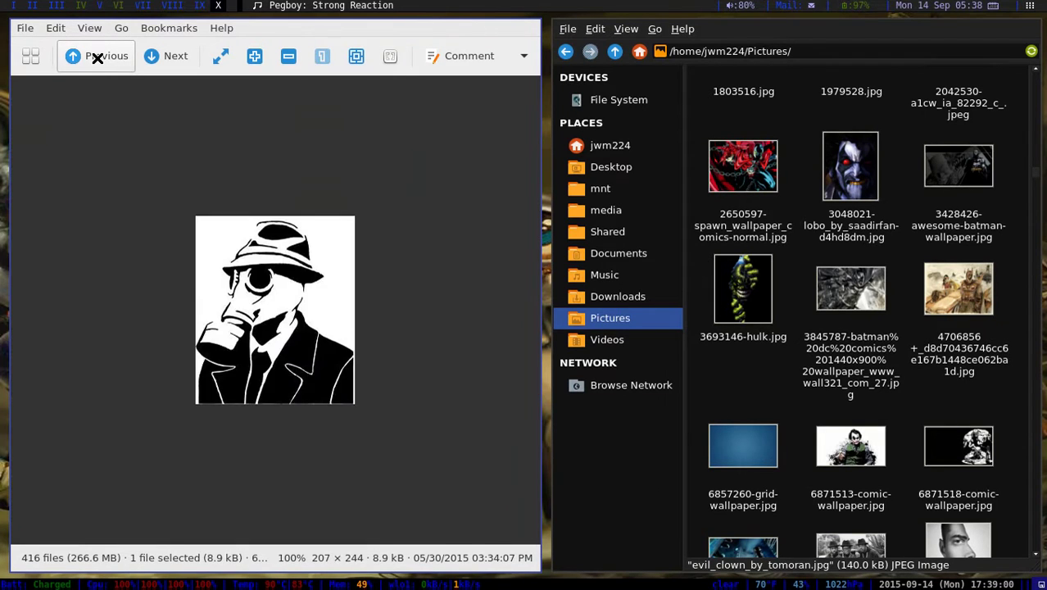
pyautogui.click(96, 57)
pyautogui.click(96, 57)
pyautogui.click(95, 57)
pyautogui.click(96, 57)
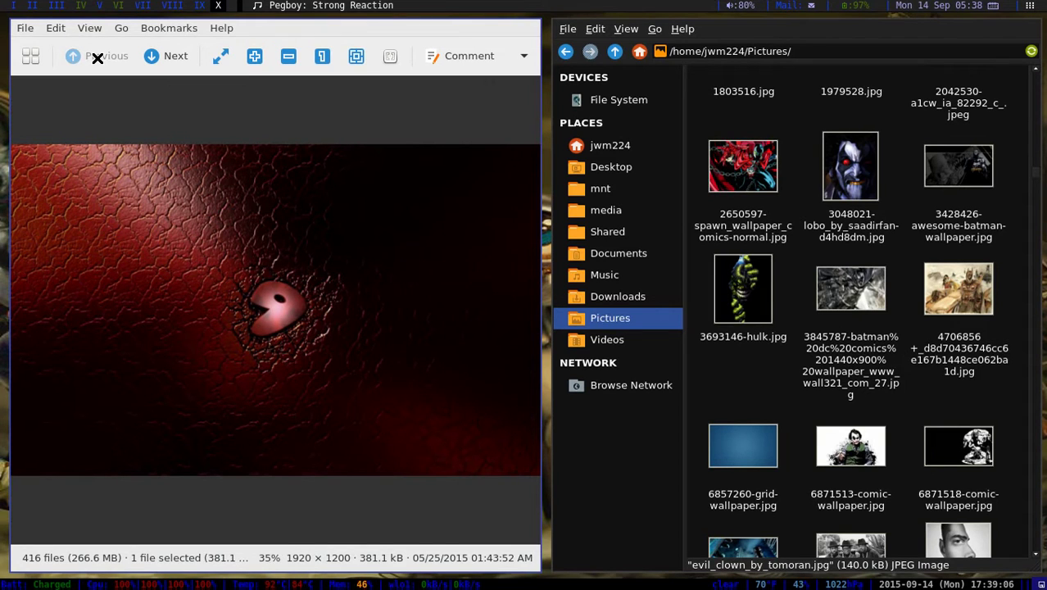
# - Return to workspace I and show workspaces II, IV, V and VI in turn, ending on workspace VII with rTorrent and the process monitor
pyautogui.press('super+1')
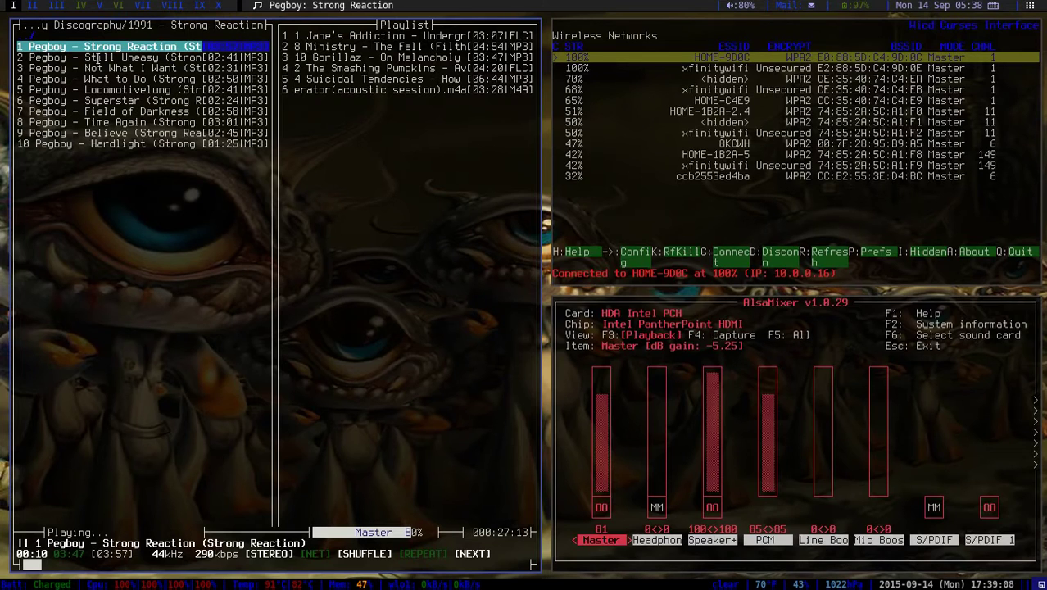
pyautogui.press('super+2')
pyautogui.press('super+j')
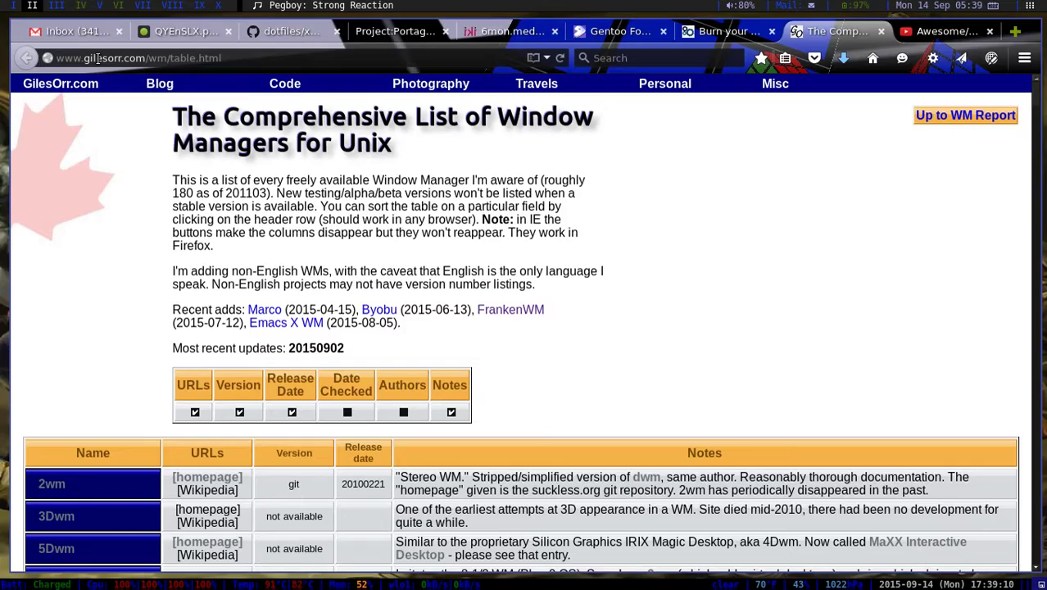
pyautogui.press('super+4')
pyautogui.press('super+5')
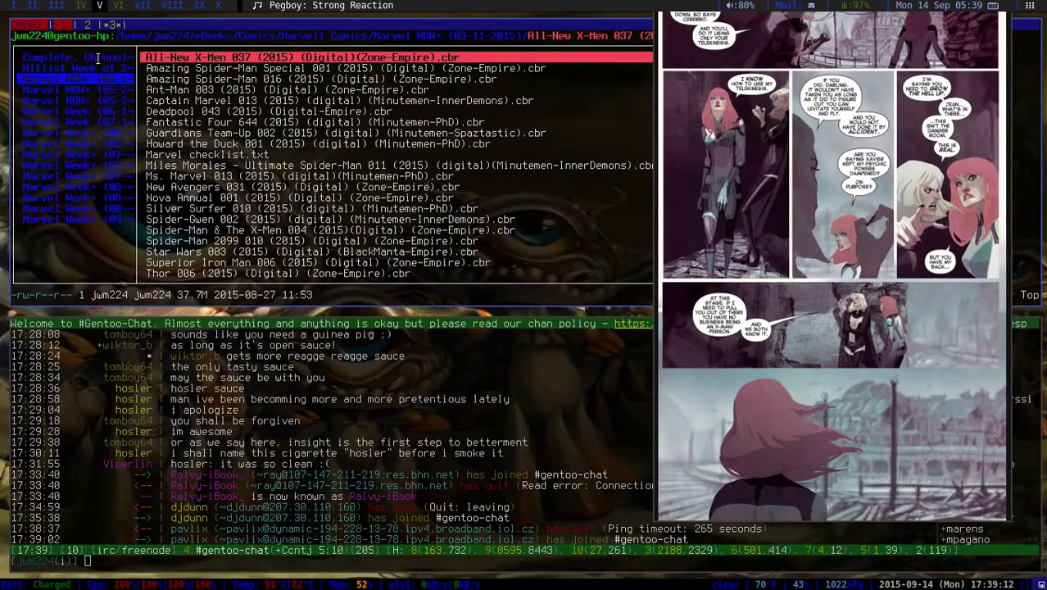
pyautogui.press('super+6')
pyautogui.press('super+7')
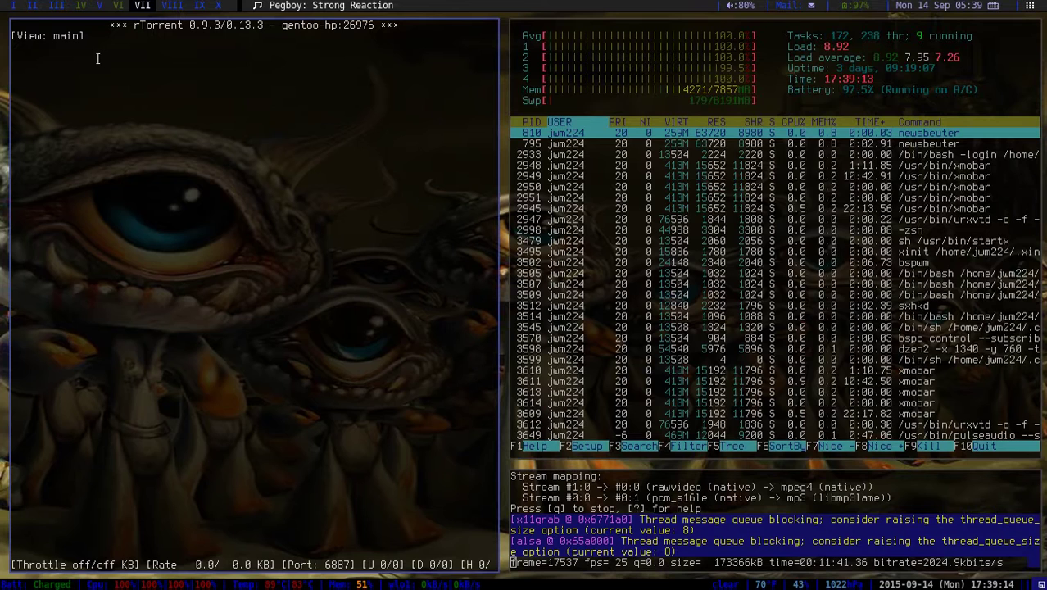